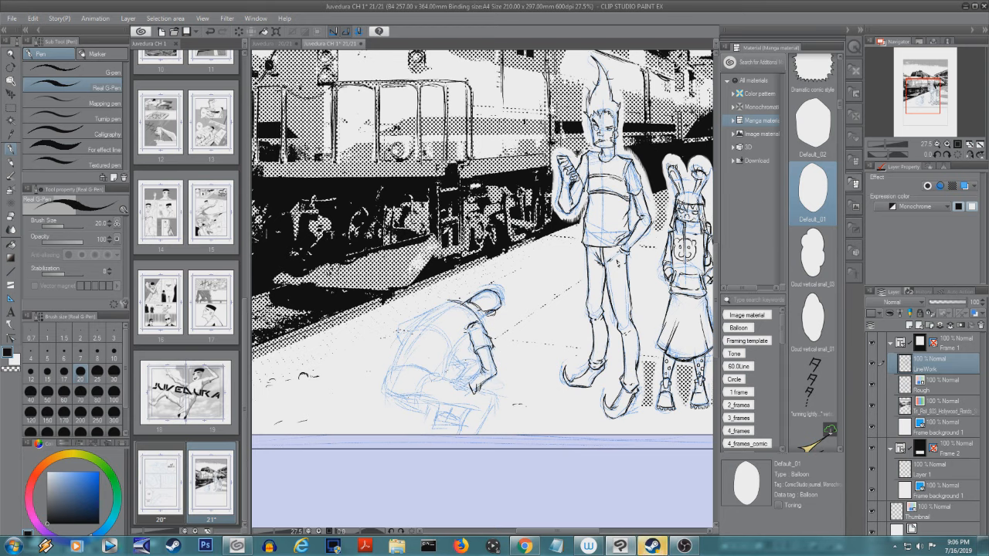
# - Ink the crouching figure's arms, back, shorts and legs over the blue sketch on the LineWork layer with the Real G-Pen
pyautogui.moveTo(469, 381)
pyautogui.mouseDown()
pyautogui.moveTo(458, 384)
pyautogui.moveTo(474, 392)
pyautogui.moveTo(459, 385)
pyautogui.mouseUp()
pyautogui.moveTo(480, 388)
pyautogui.mouseDown()
pyautogui.moveTo(465, 414)
pyautogui.moveTo(421, 393)
pyautogui.mouseUp()
pyautogui.moveTo(445, 375)
pyautogui.mouseDown()
pyautogui.moveTo(419, 383)
pyautogui.moveTo(424, 370)
pyautogui.moveTo(440, 378)
pyautogui.moveTo(435, 368)
pyautogui.moveTo(458, 340)
pyautogui.mouseUp()
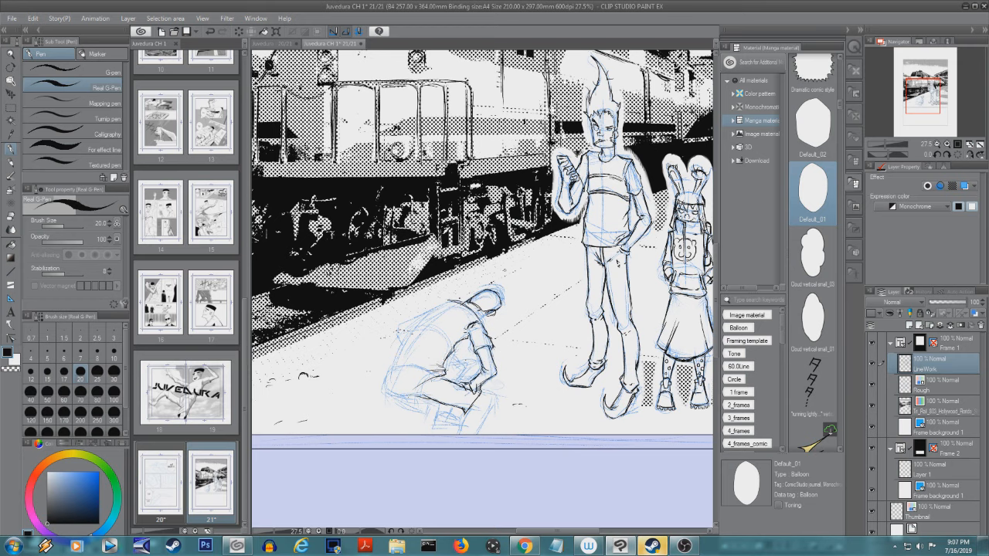
pyautogui.moveTo(449, 302)
pyautogui.mouseDown()
pyautogui.moveTo(410, 330)
pyautogui.moveTo(380, 378)
pyautogui.moveTo(417, 366)
pyautogui.moveTo(381, 370)
pyautogui.moveTo(437, 368)
pyautogui.mouseUp()
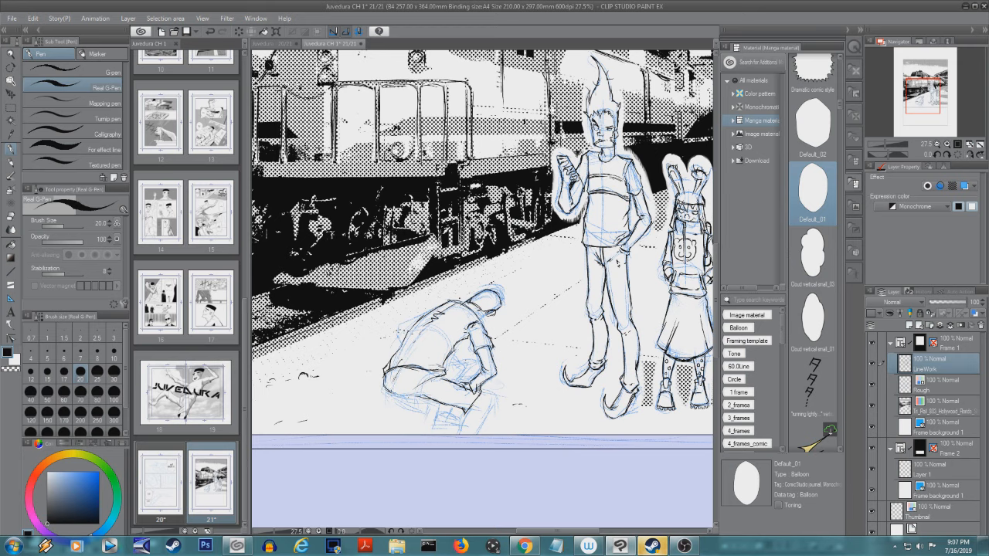
pyautogui.moveTo(387, 372); pyautogui.dragTo(392, 390)
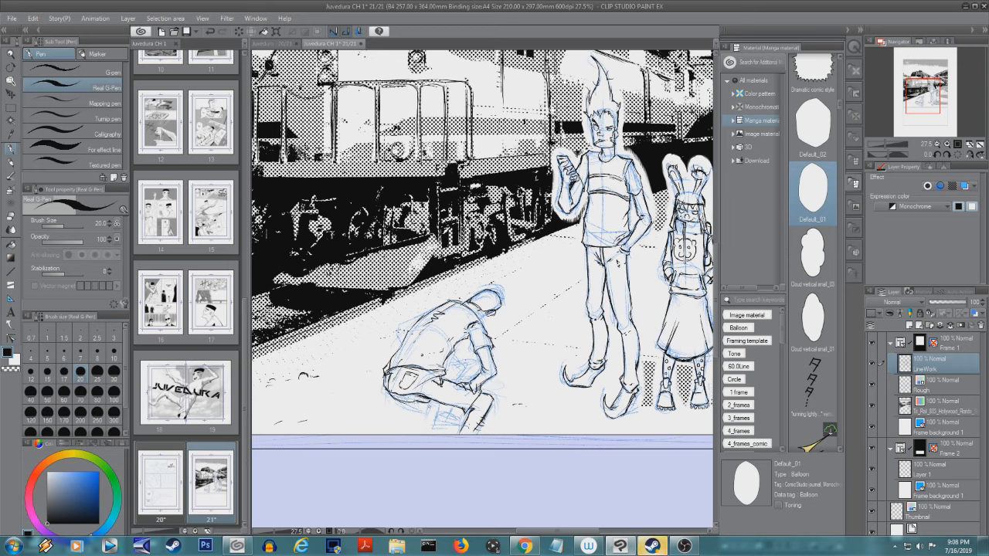
pyautogui.moveTo(431, 404); pyautogui.dragTo(431, 433)
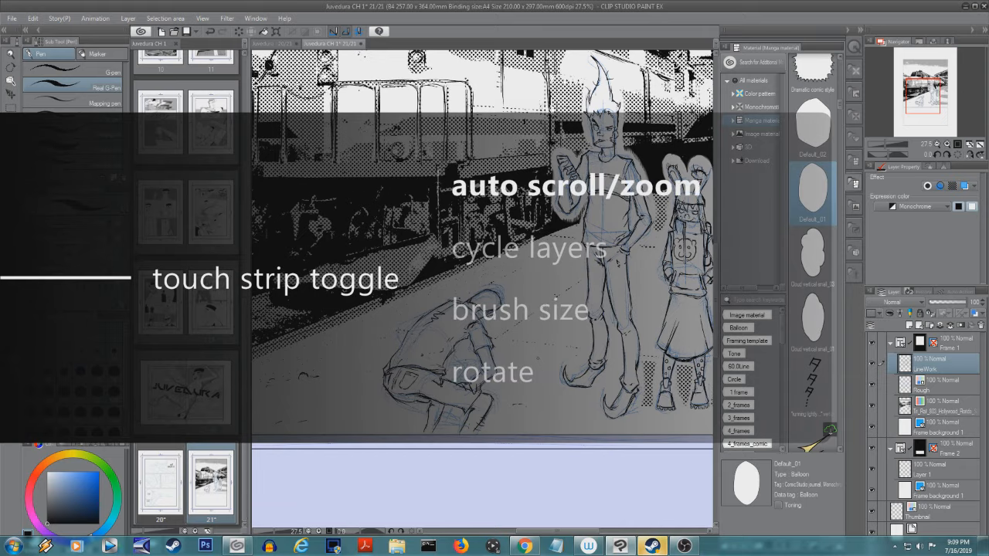
# - Place the Default_02 balloon above the tall figure, shrink it, and add a straight tail pointing to his head
pyautogui.scroll(-4, 555, 296)
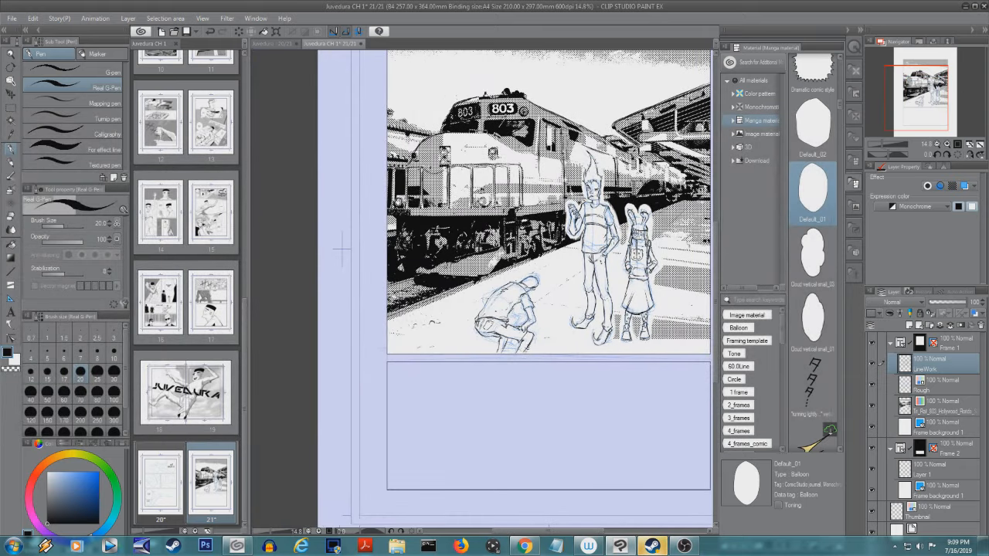
pyautogui.moveTo(675, 219); pyautogui.dragTo(615, 266)
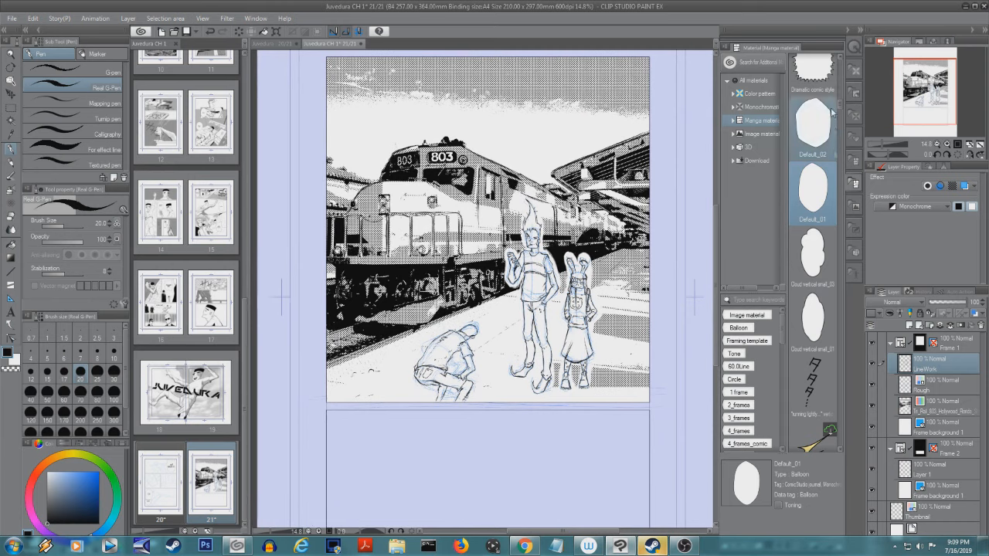
pyautogui.moveTo(820, 136); pyautogui.dragTo(542, 156)
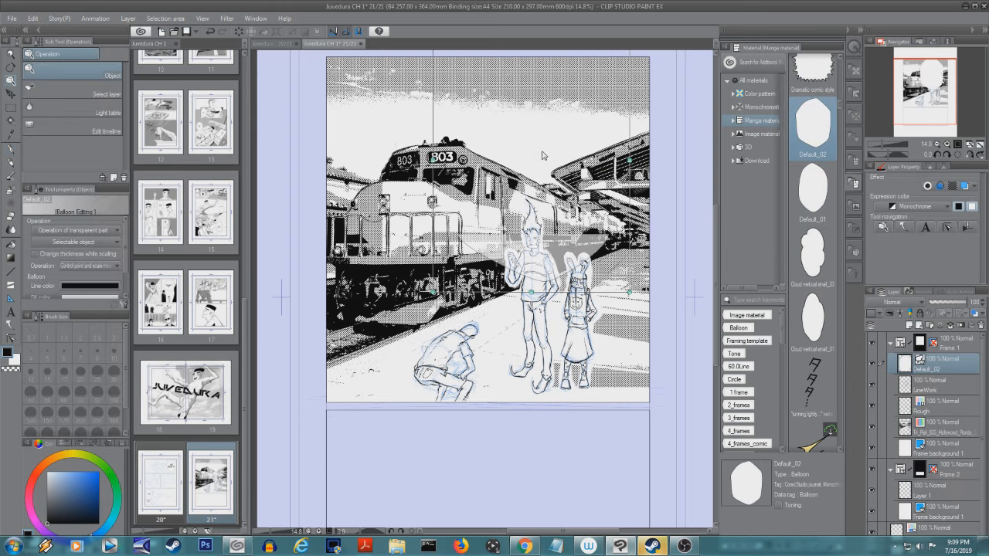
pyautogui.moveTo(629, 292); pyautogui.dragTo(572, 185)
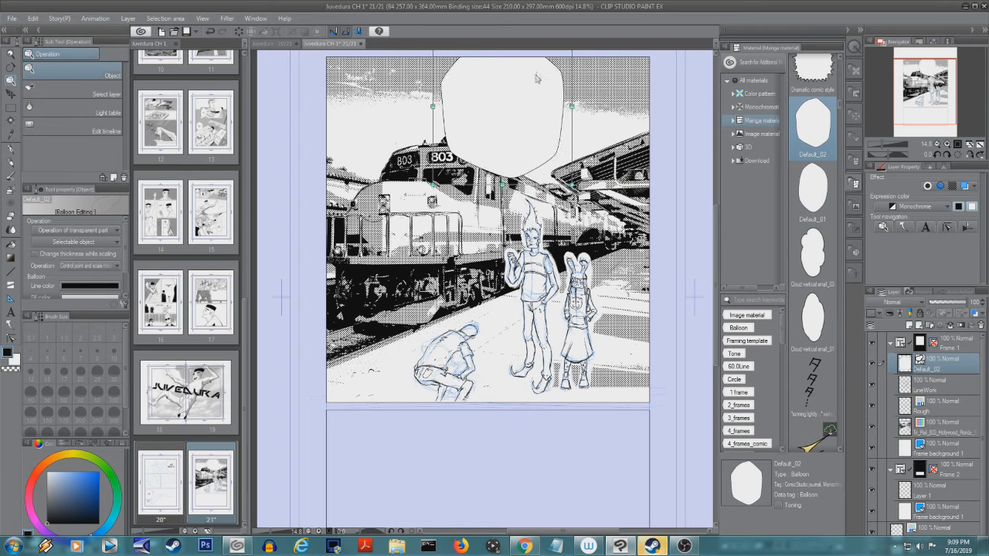
pyautogui.moveTo(543, 106); pyautogui.dragTo(536, 139)
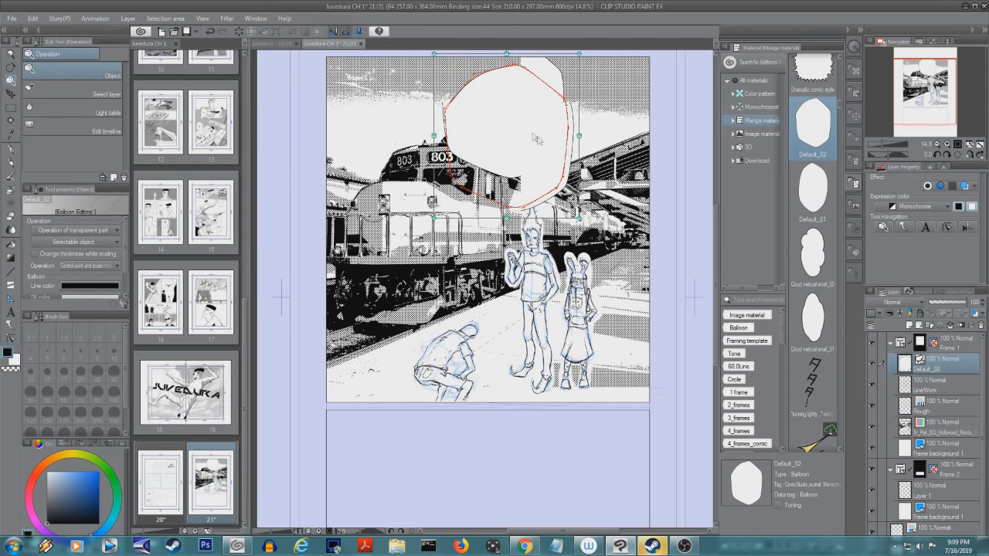
pyautogui.moveTo(434, 54); pyautogui.dragTo(493, 94)
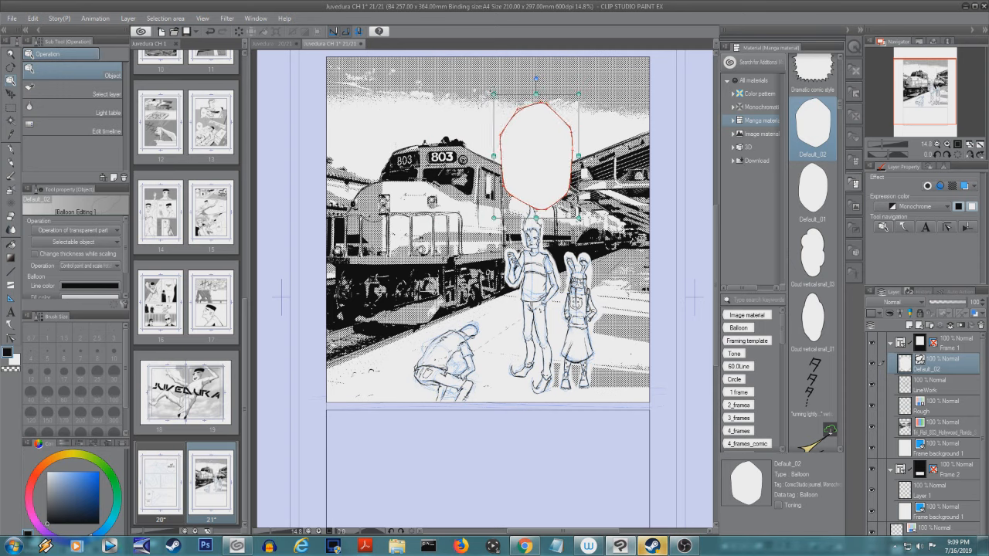
pyautogui.moveTo(553, 156); pyautogui.dragTo(540, 129)
pyautogui.click(11, 326)
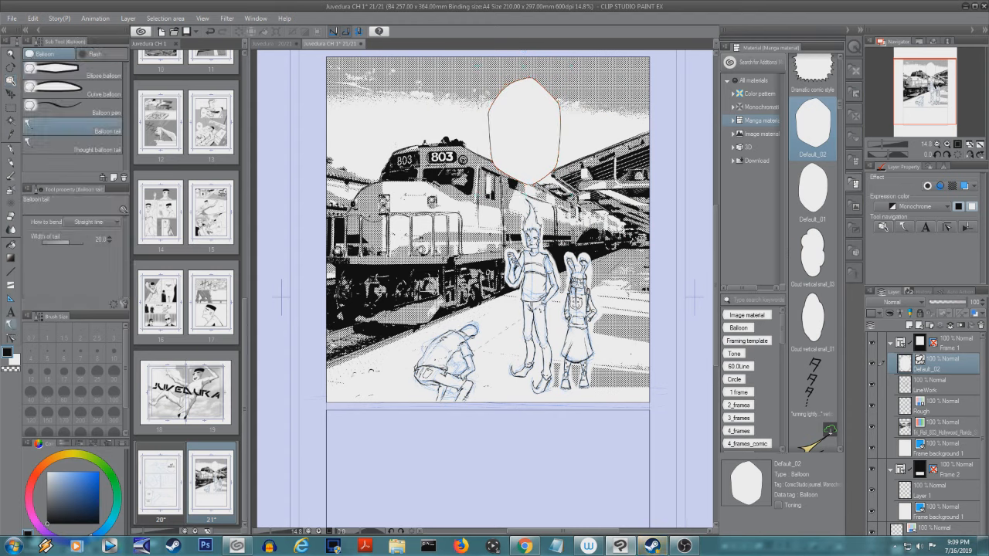
pyautogui.moveTo(520, 177); pyautogui.dragTo(527, 210)
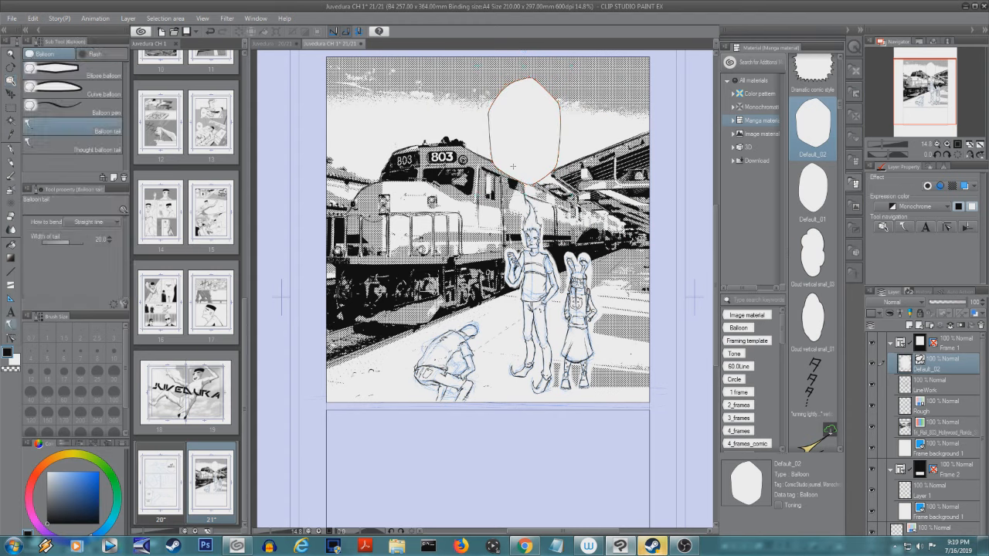
# - Letter the balloon with "And look at that, you got Two Minutes to spare." broken over four lines
pyautogui.click(10, 311)
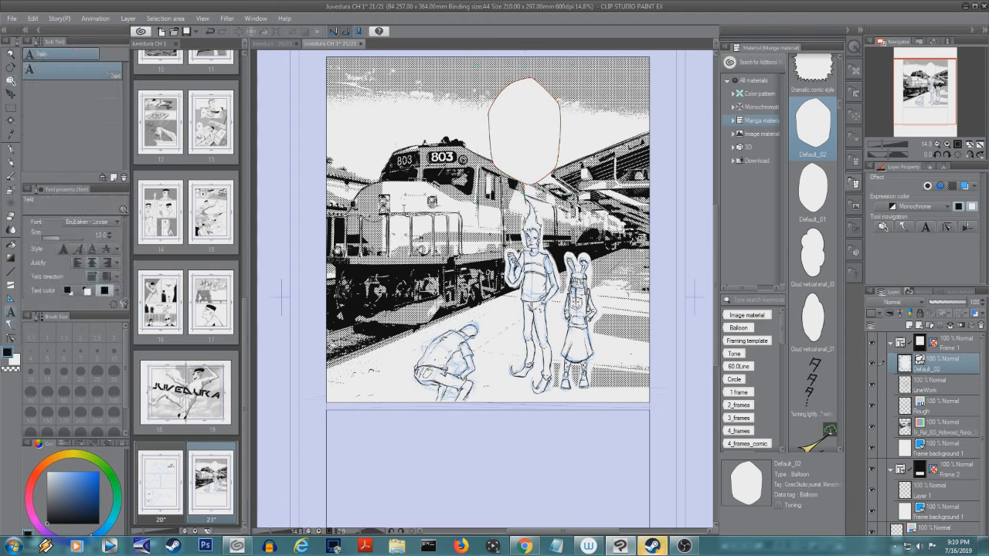
pyautogui.click(514, 112)
pyautogui.write('A')
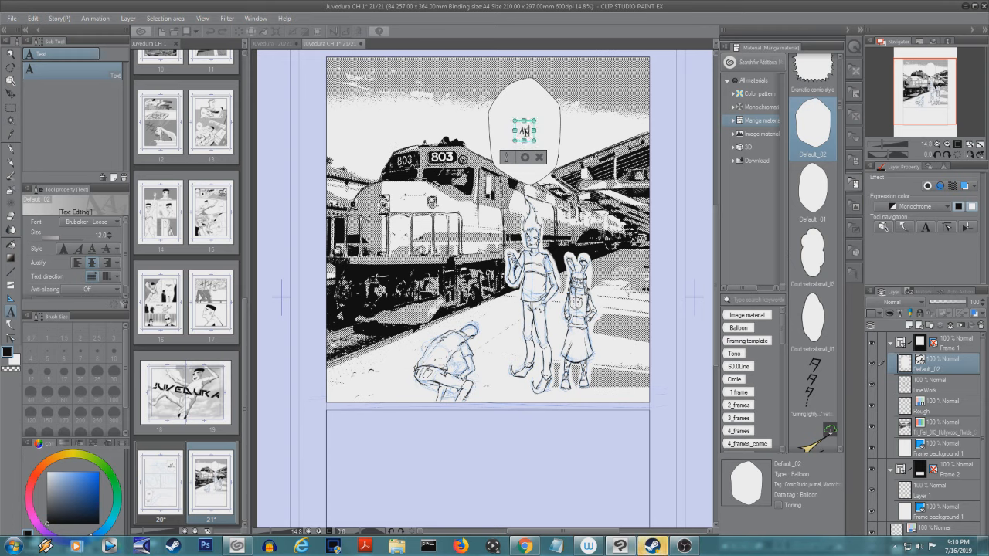
pyautogui.write('nd look at that')
pyautogui.write(',')
pyautogui.press('Return')
pyautogui.write('you')
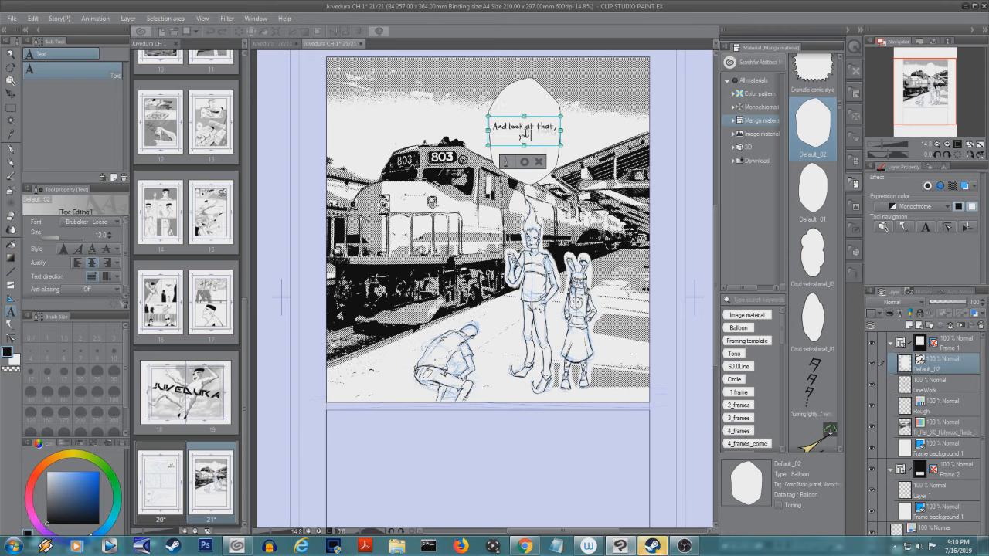
pyautogui.write(' got Two')
pyautogui.press('Return')
pyautogui.write('Mi')
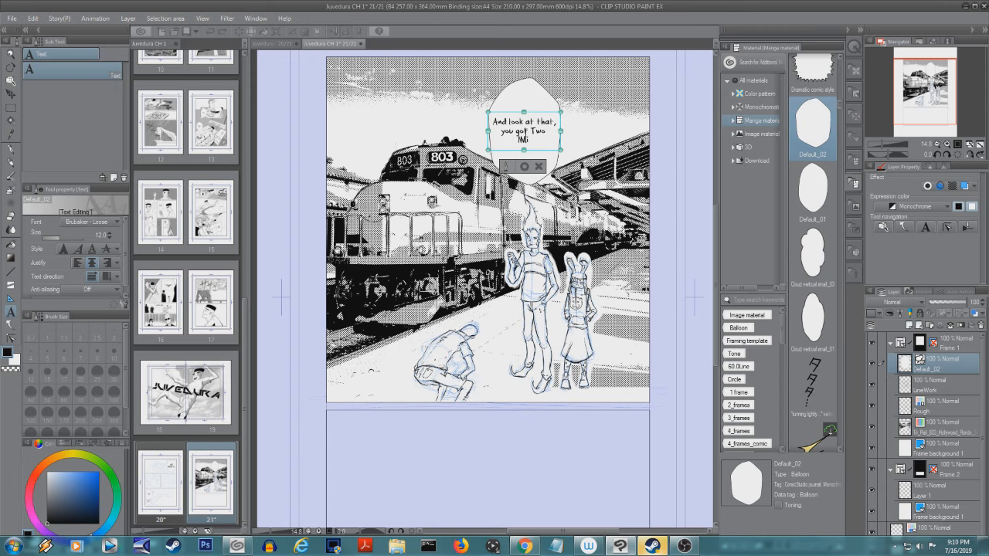
pyautogui.write('nutes to')
pyautogui.press('Return')
pyautogui.write('spare.')
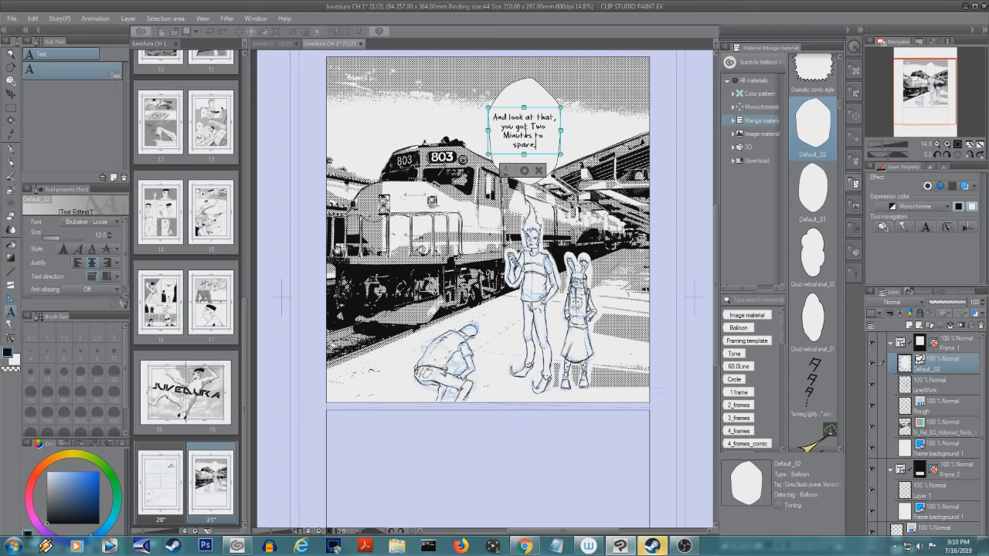
pyautogui.click(524, 170)
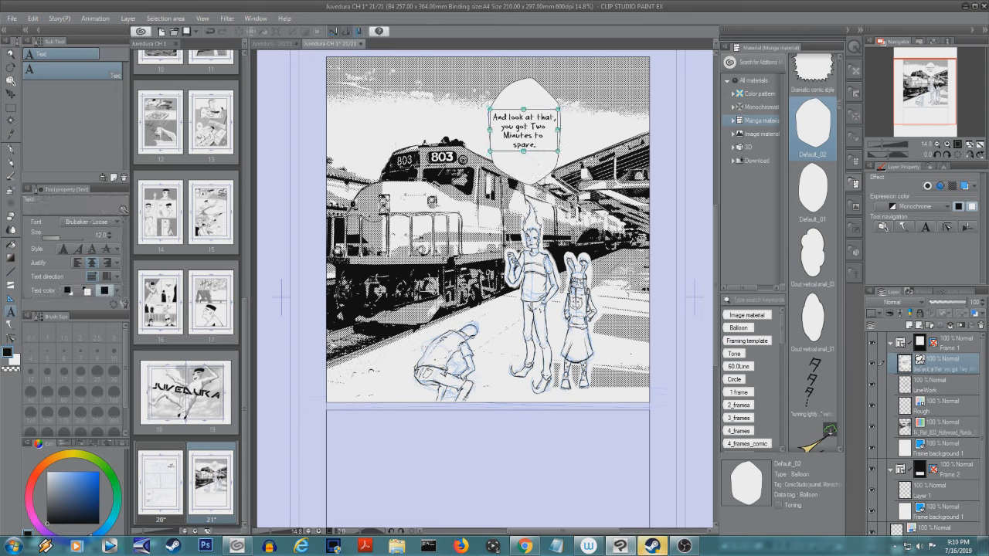
# - Shift the dialogue text slightly down inside the speech balloon
pyautogui.click(938, 384)
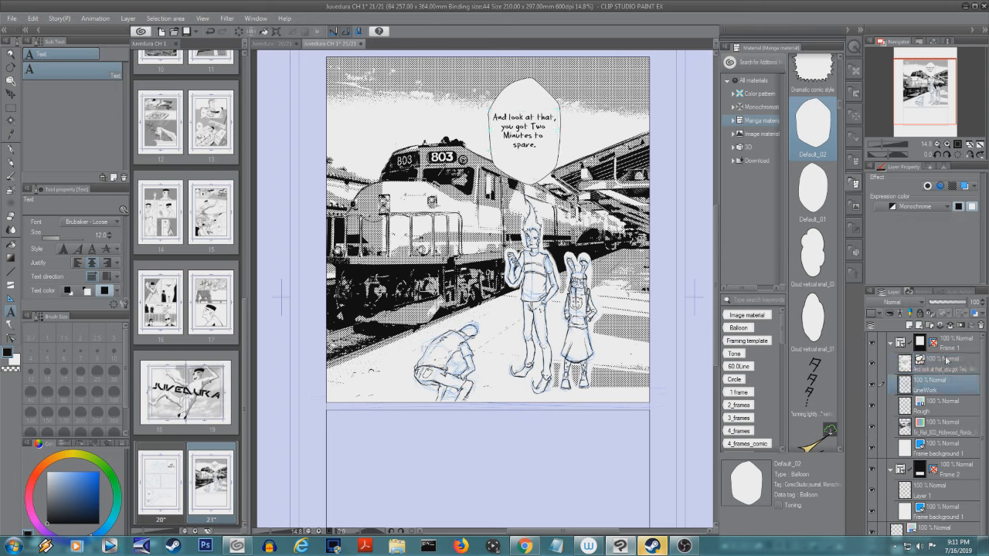
pyautogui.click(946, 362)
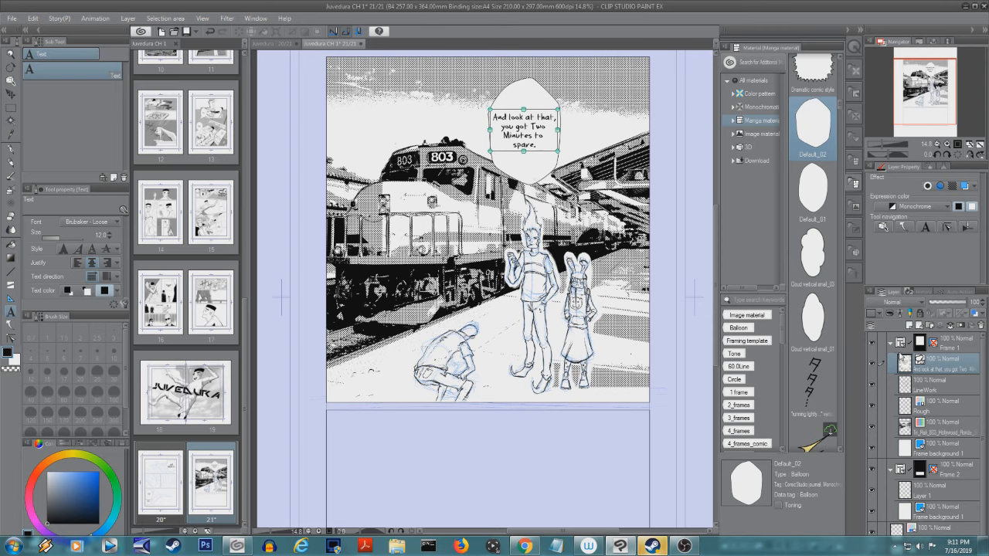
pyautogui.click(11, 80)
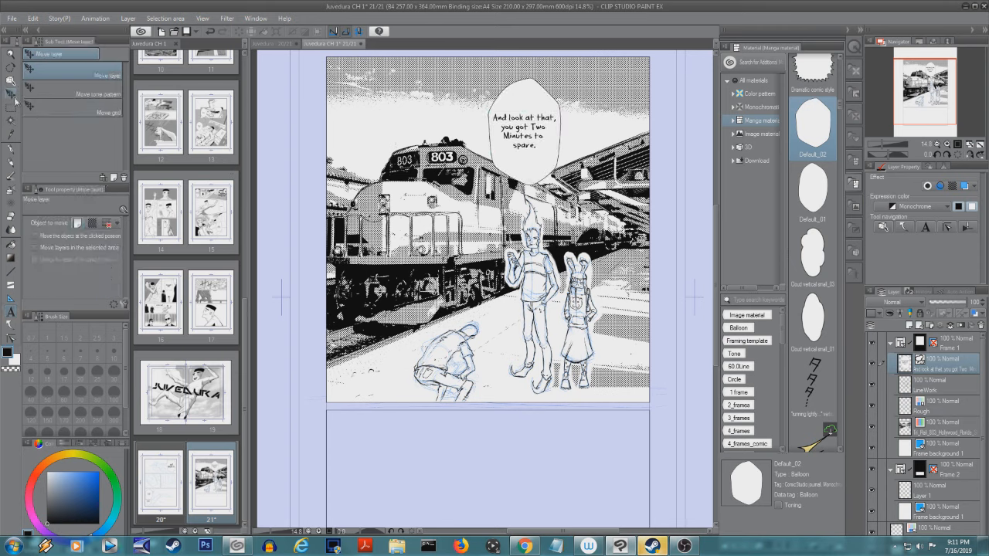
pyautogui.click(11, 70)
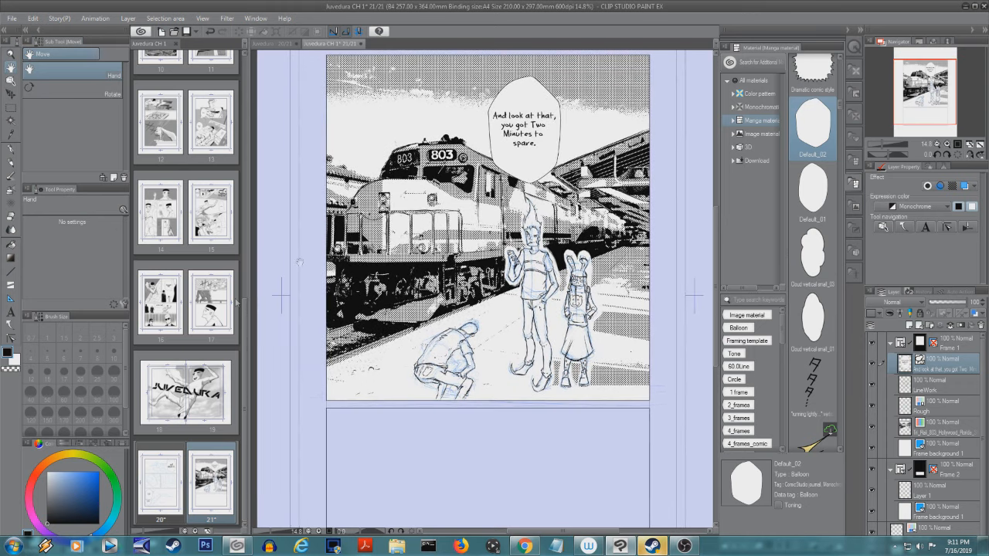
pyautogui.click(12, 94)
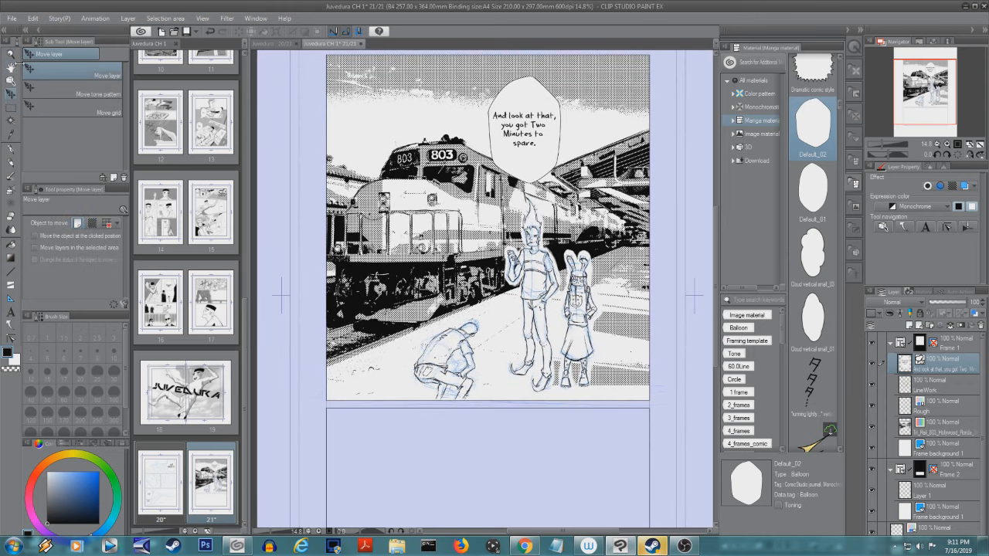
pyautogui.click(11, 80)
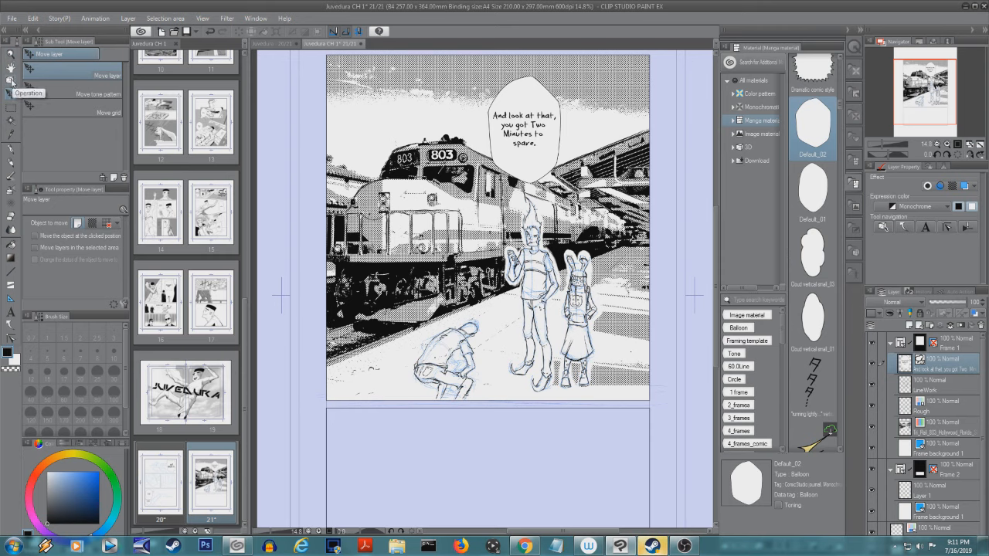
pyautogui.doubleClick(532, 134)
pyautogui.moveTo(532, 140); pyautogui.dragTo(531, 141)
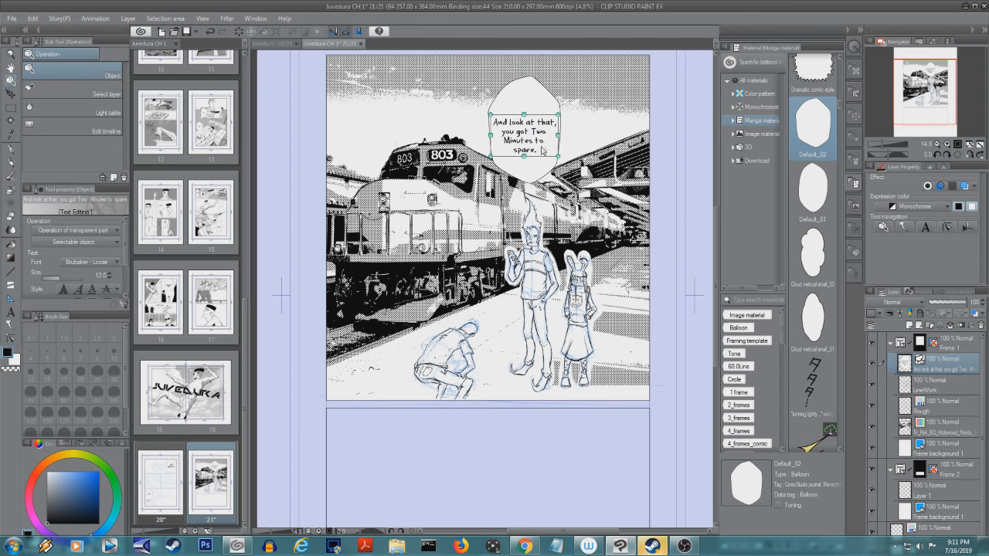
# - Fill the tall figure's hair and the crouching figure's hair with black on the LineWork layer
pyautogui.click(925, 386)
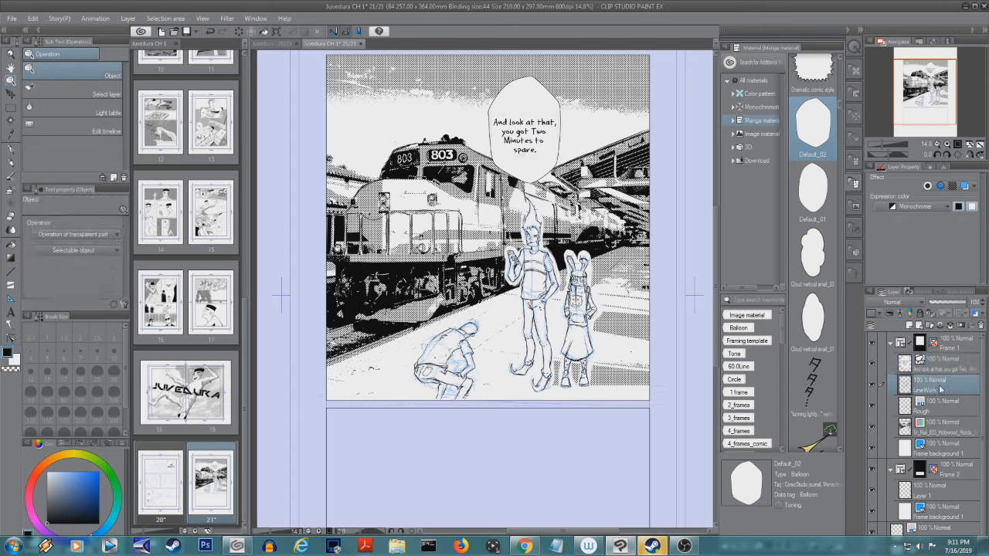
pyautogui.scroll(3, 556, 262)
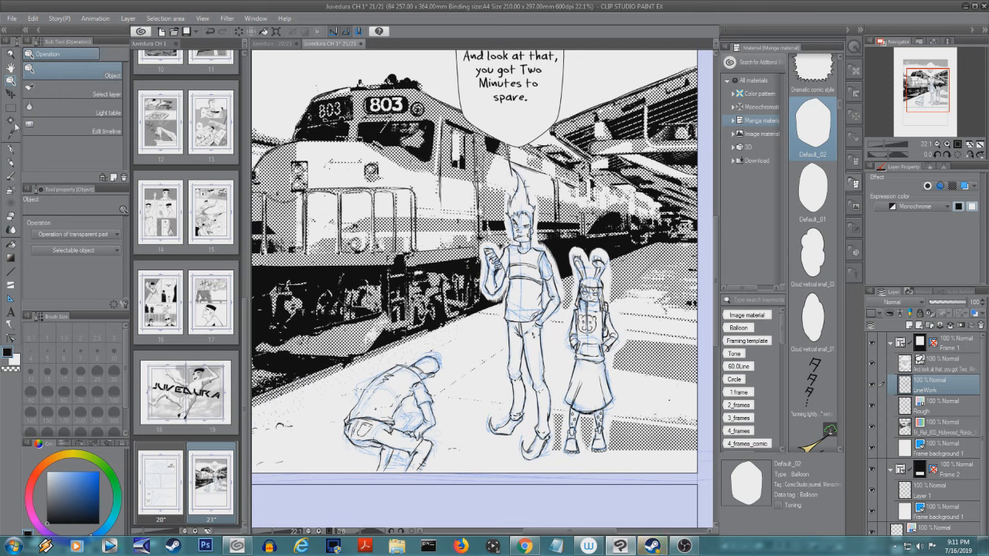
pyautogui.click(12, 121)
pyautogui.click(523, 196)
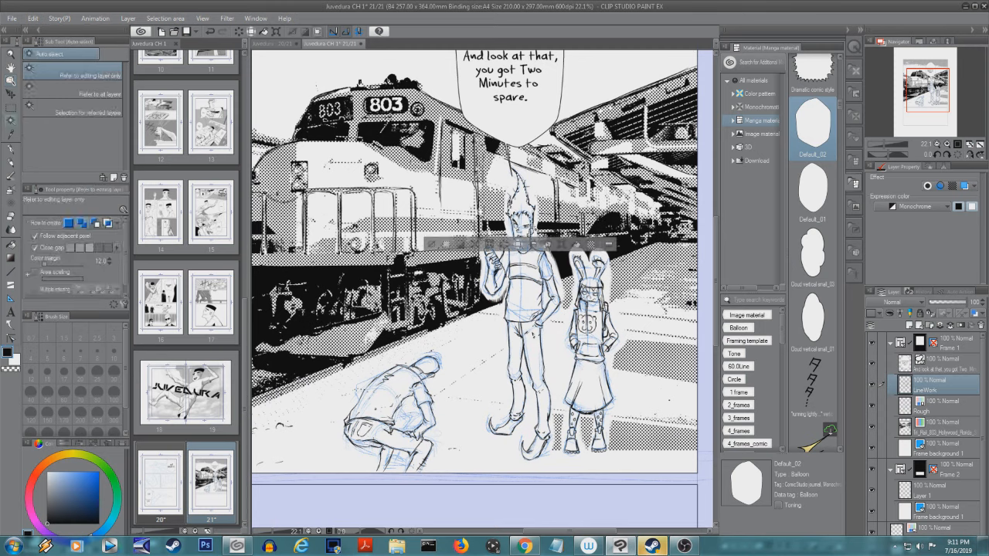
pyautogui.click(576, 245)
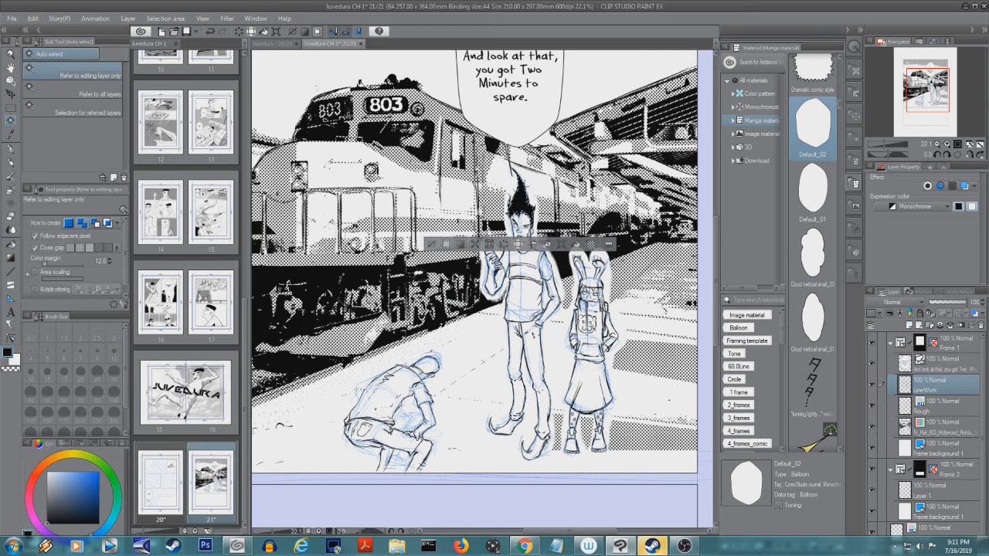
pyautogui.hotkey('ctrl', 'd')
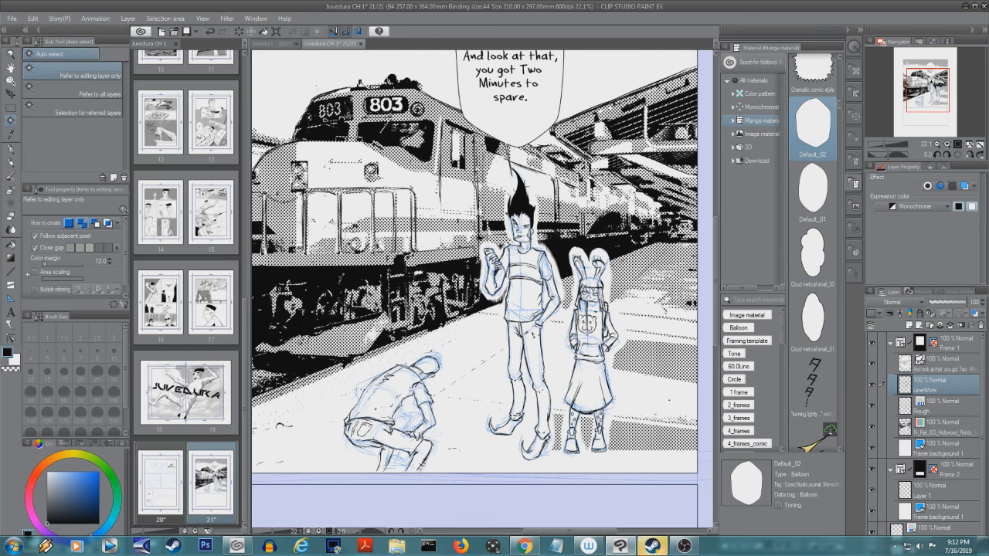
pyautogui.click(431, 368)
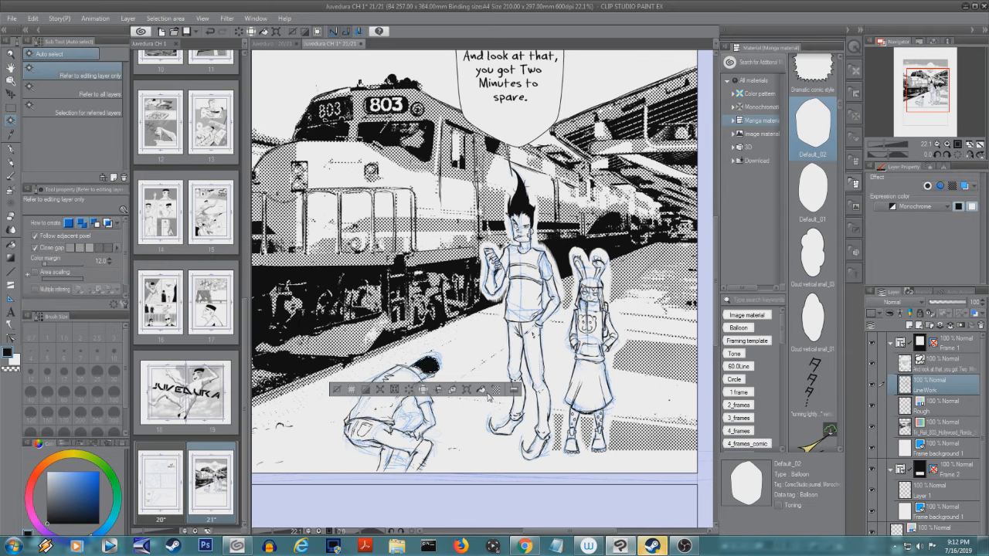
pyautogui.click(488, 394)
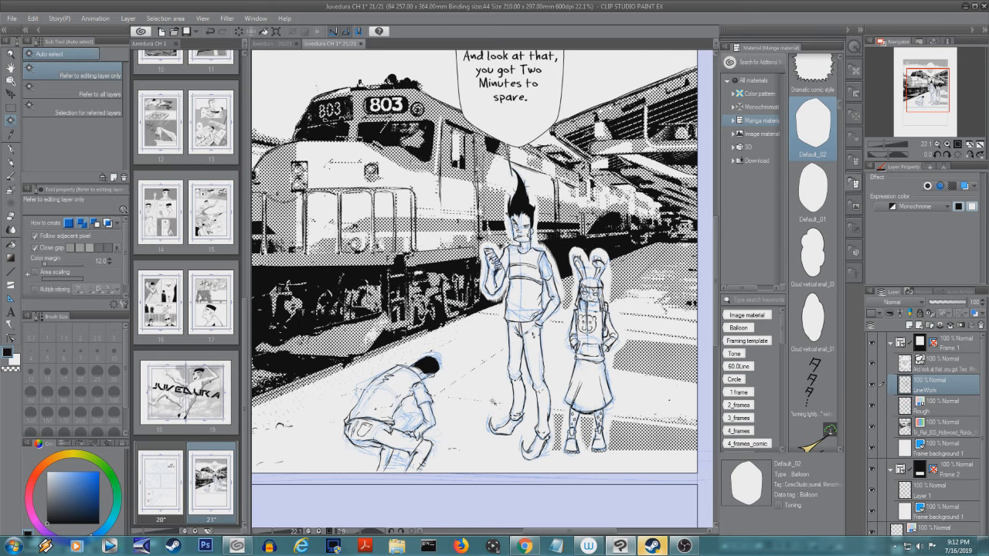
# - Ink a stripe down the side of the tall figure's front trouser leg and fill it with black
pyautogui.click(13, 150)
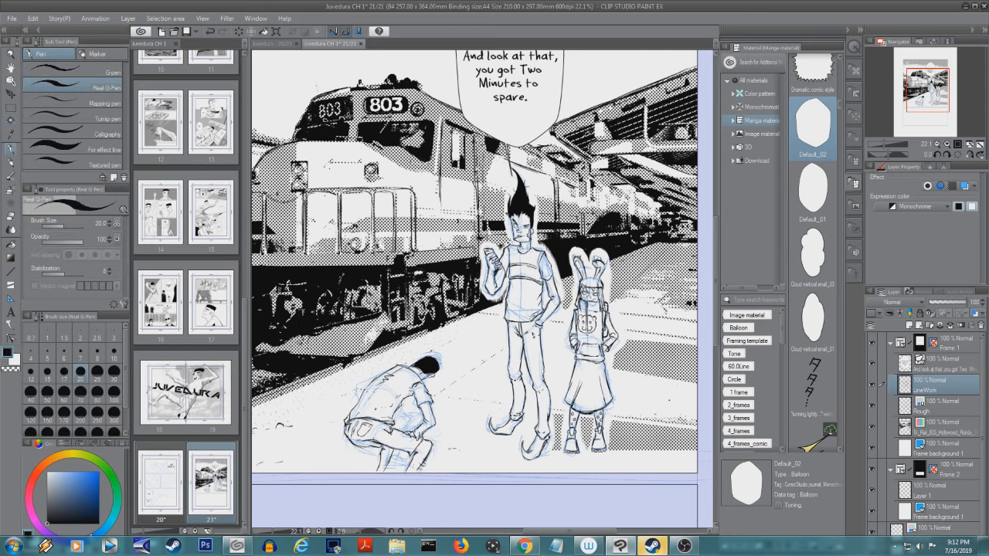
pyautogui.moveTo(533, 345); pyautogui.dragTo(533, 359)
pyautogui.click(12, 121)
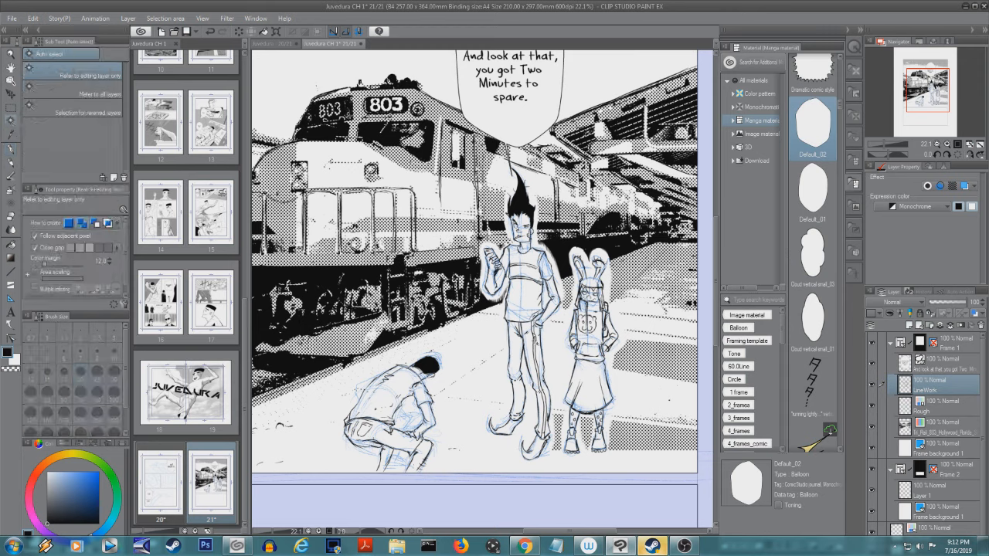
pyautogui.click(540, 381)
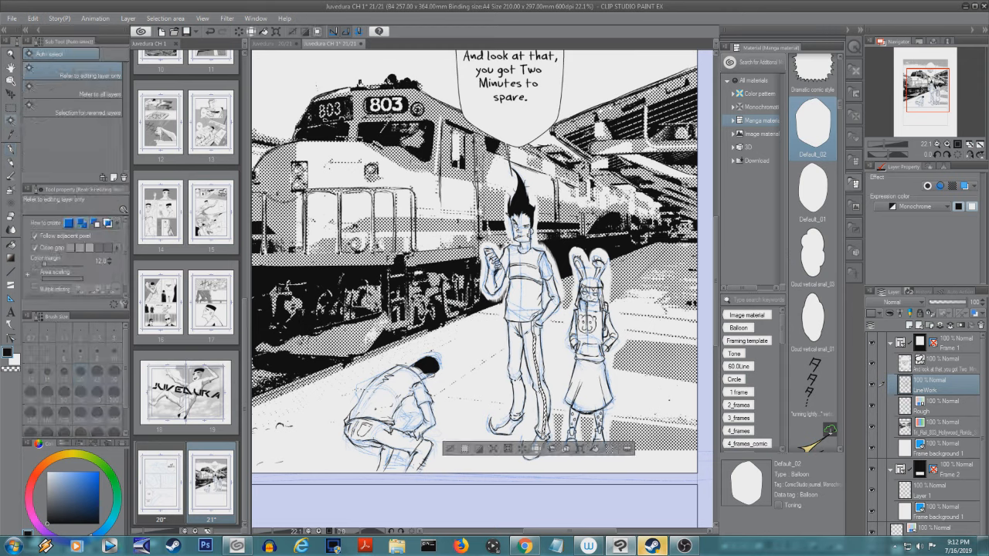
pyautogui.keyDown('shift'); pyautogui.click(547, 438); pyautogui.keyUp('shift')
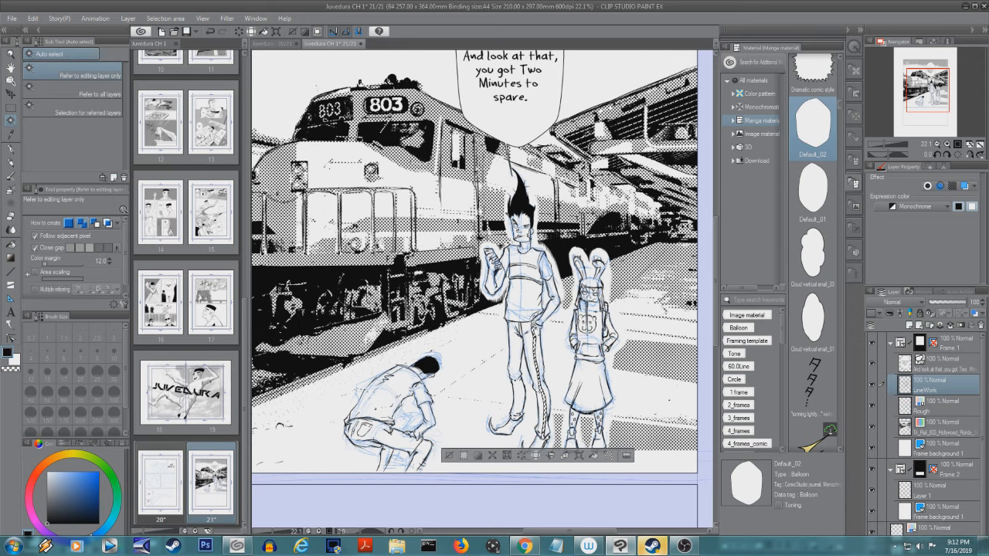
pyautogui.click(596, 457)
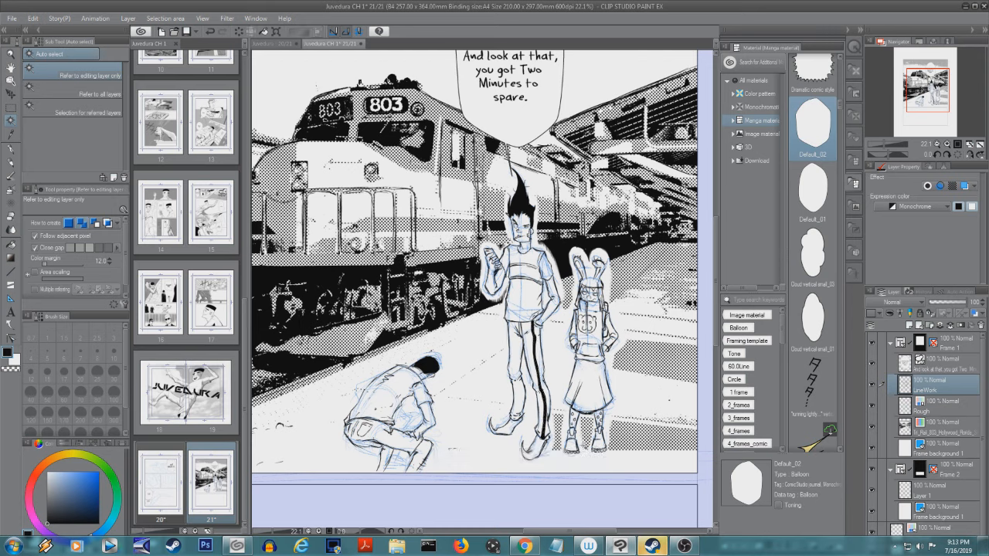
# - Ink a second stripe beside the first on the same trouser leg and fill it with black
pyautogui.click(15, 149)
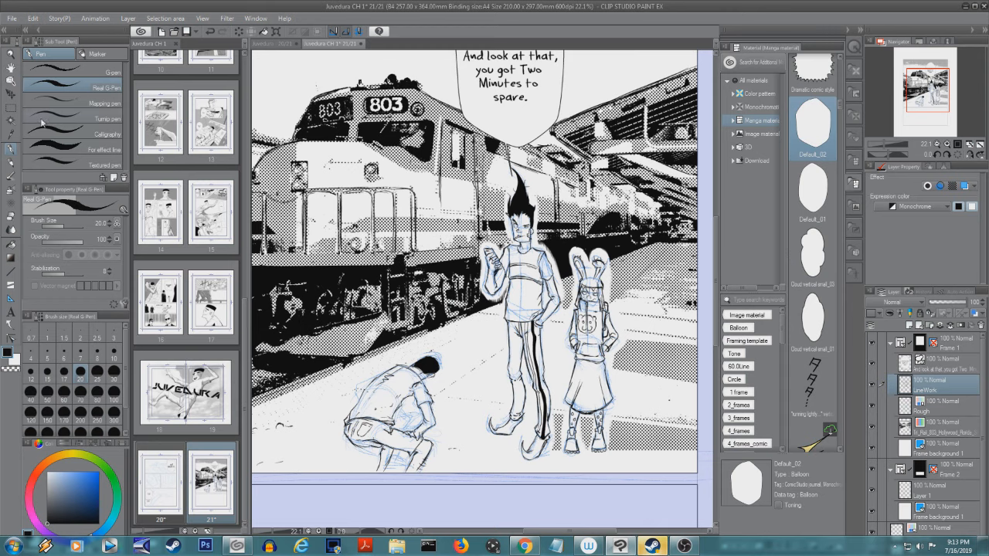
pyautogui.press('w')
pyautogui.click(526, 327)
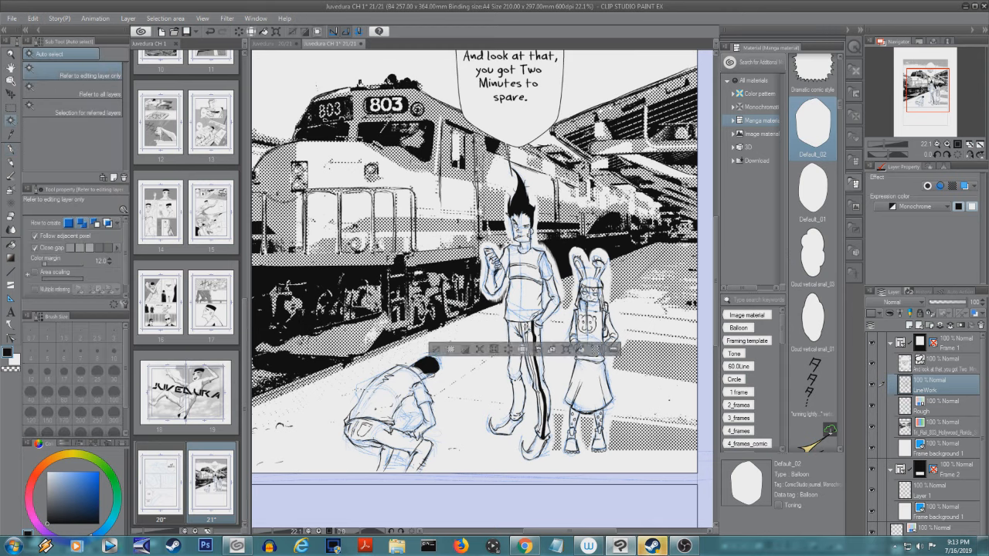
pyautogui.keyDown('shift'); pyautogui.click(528, 340); pyautogui.keyUp('shift')
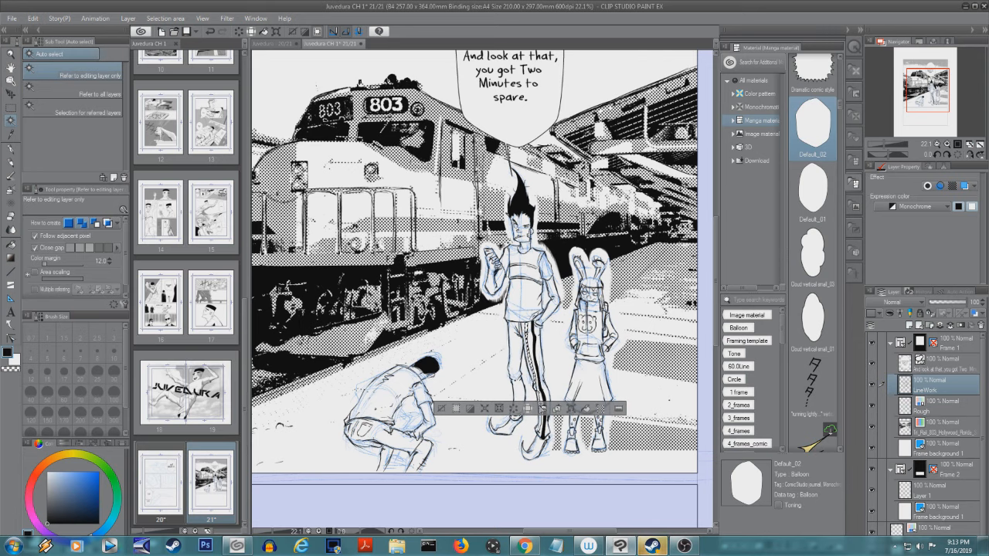
pyautogui.keyDown('shift'); pyautogui.click(541, 423); pyautogui.keyUp('shift')
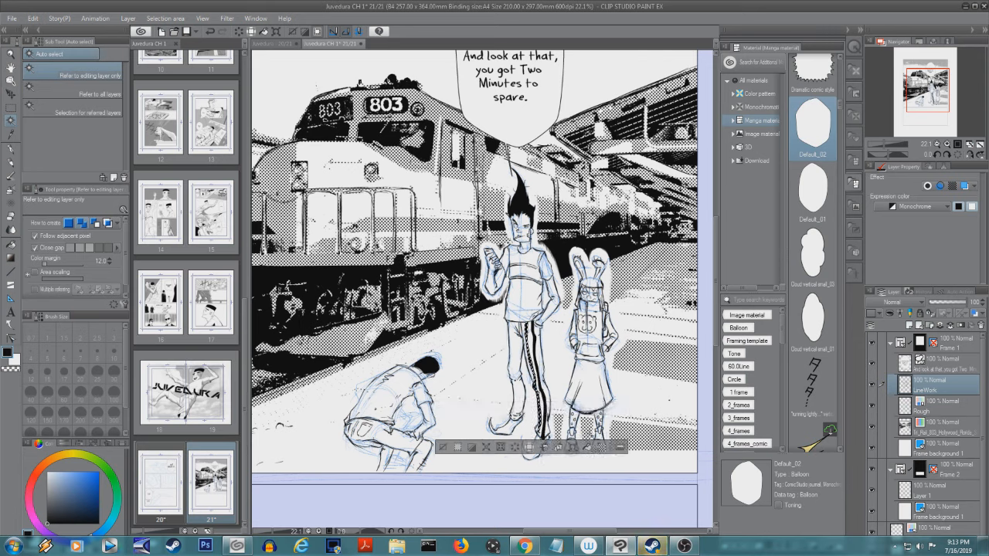
pyautogui.hotkey('ctrl', 'd')
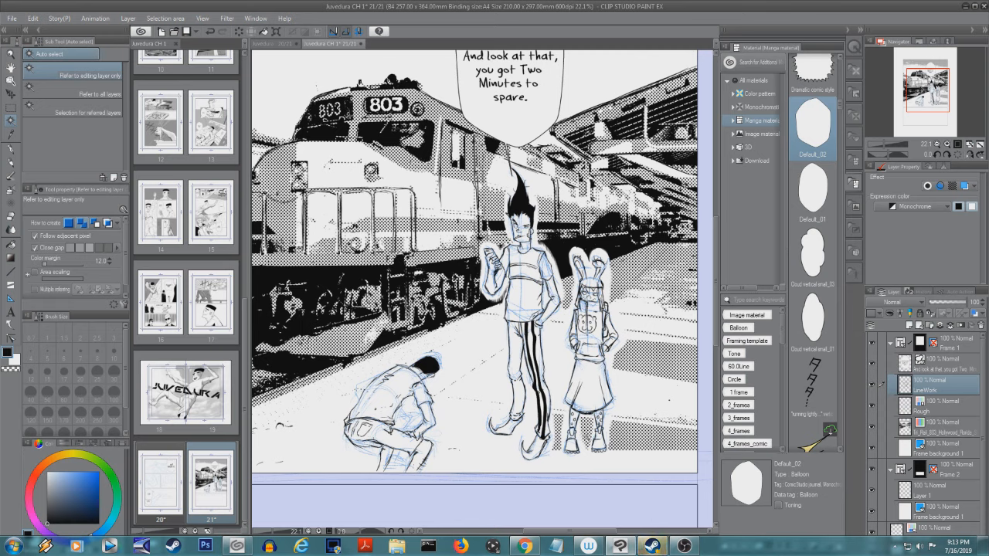
# - Ink a stripe down the tall figure's other trouser leg, fill its sections with black, and clear the selection
pyautogui.click(11, 148)
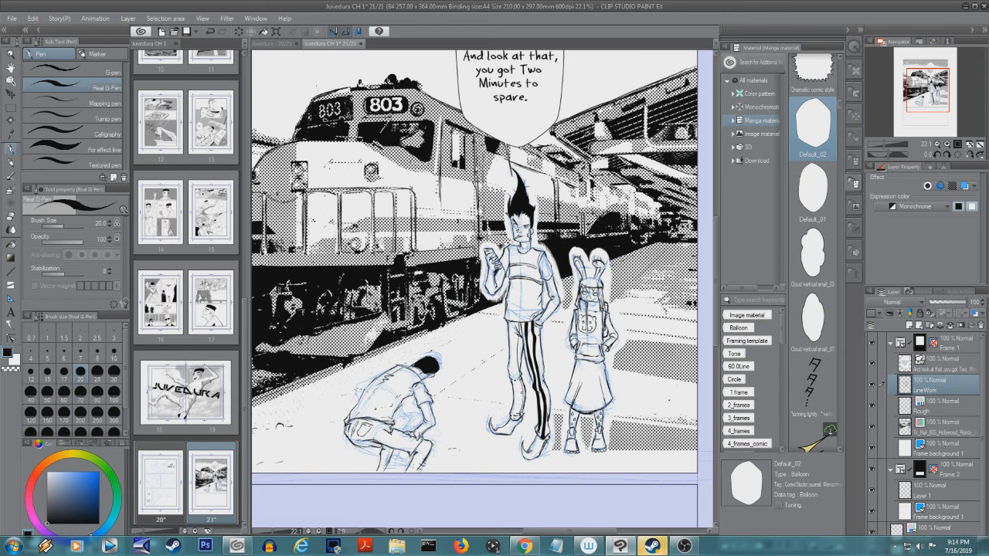
pyautogui.click(10, 120)
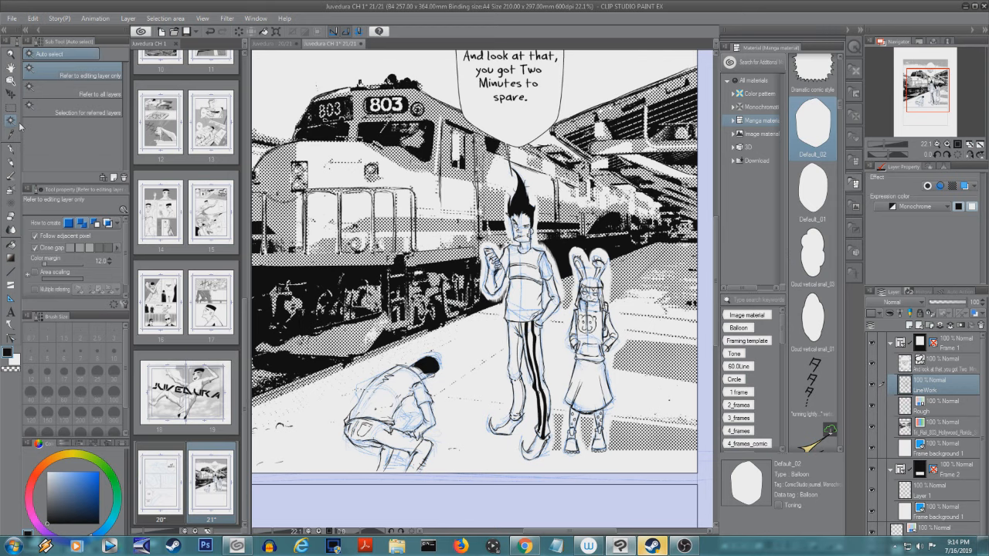
pyautogui.click(522, 349)
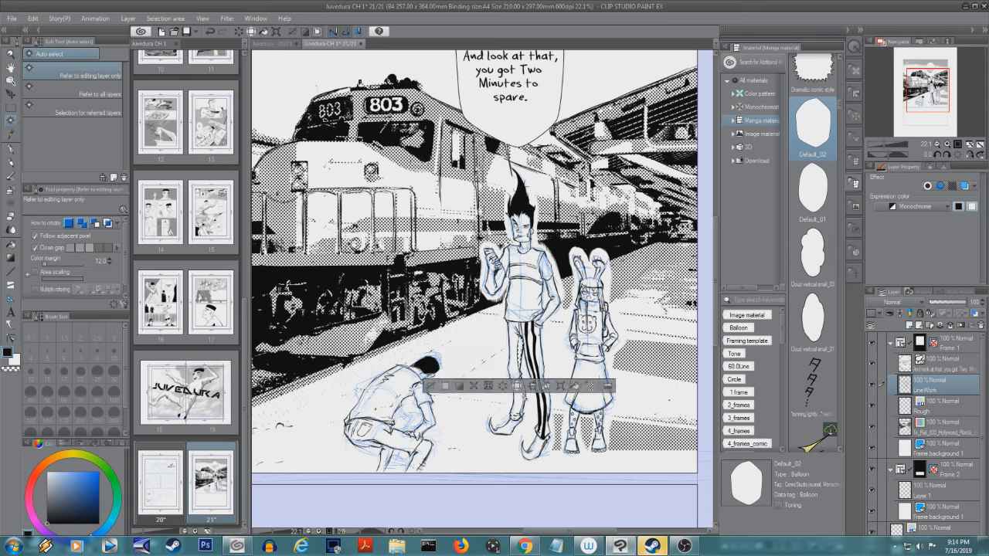
pyautogui.keyDown('shift'); pyautogui.click(523, 398); pyautogui.keyUp('shift')
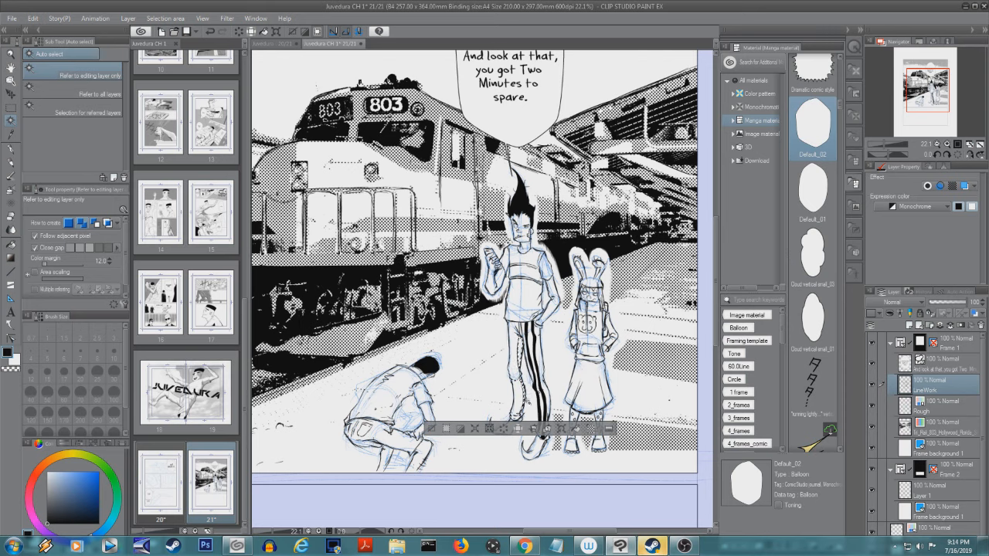
pyautogui.keyDown('shift'); pyautogui.click(518, 416); pyautogui.keyUp('shift')
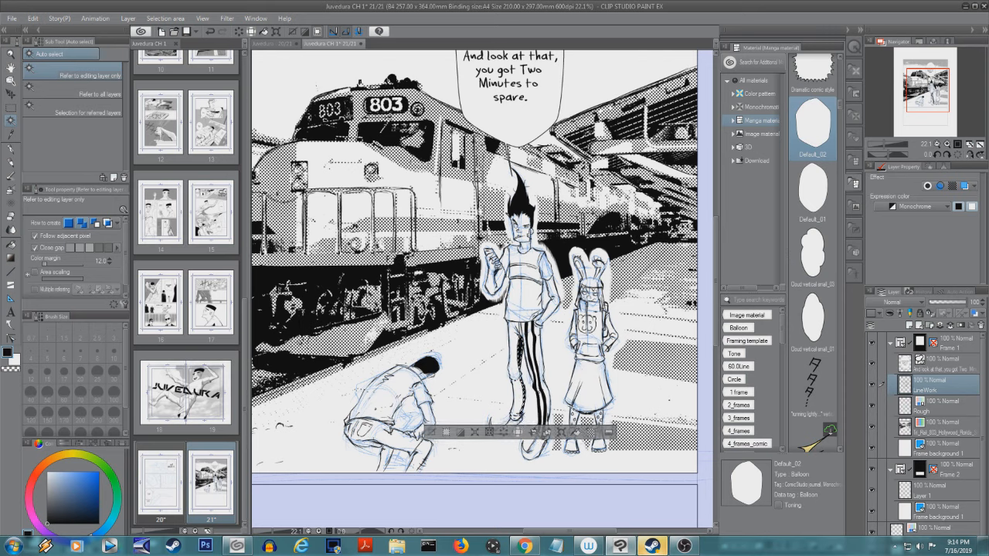
pyautogui.click(11, 149)
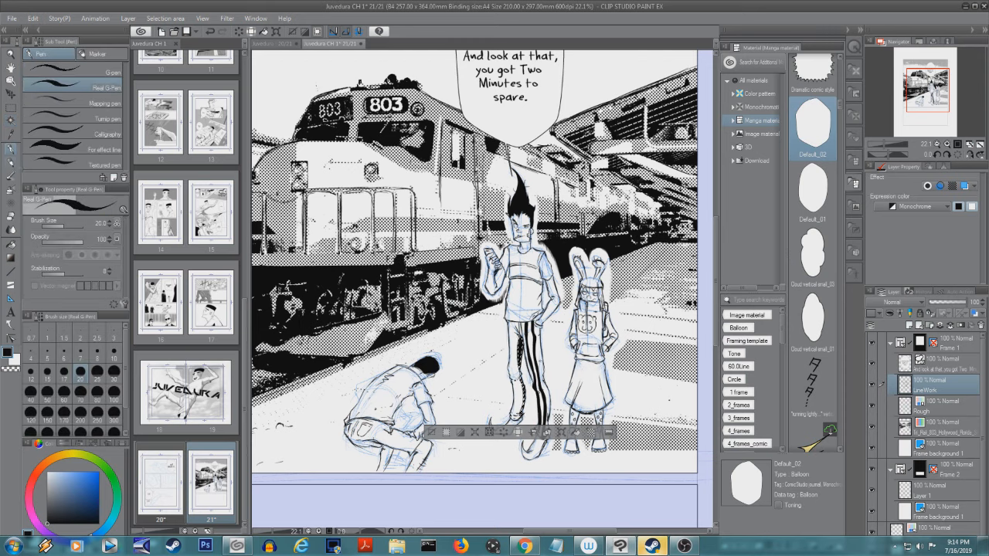
pyautogui.hotkey('ctrl', 'd')
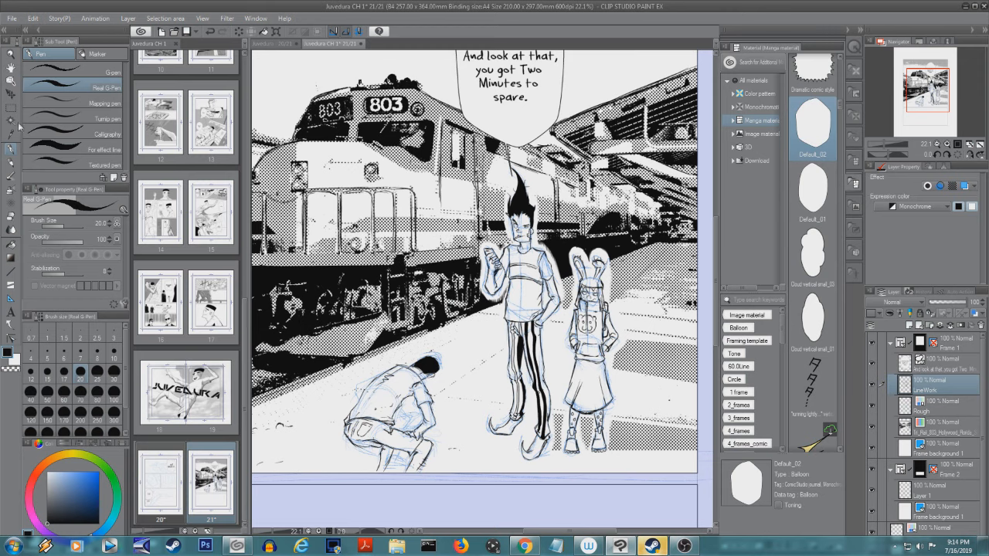
# - Fill the remaining outlined stripe on the tall figure's second trouser leg with black and clear the selection
pyautogui.click(15, 121)
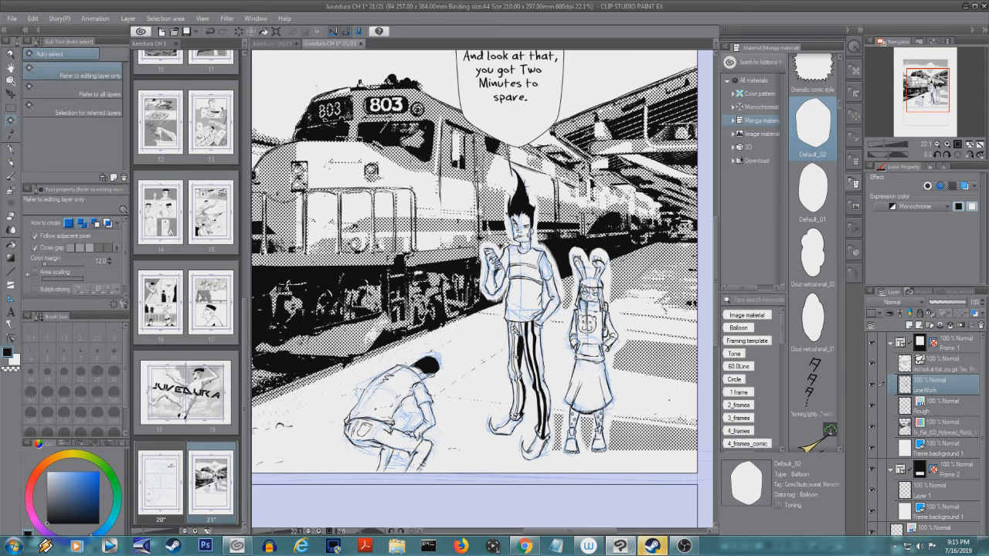
pyautogui.click(516, 357)
pyautogui.keyDown('shift'); pyautogui.click(518, 411); pyautogui.keyUp('shift')
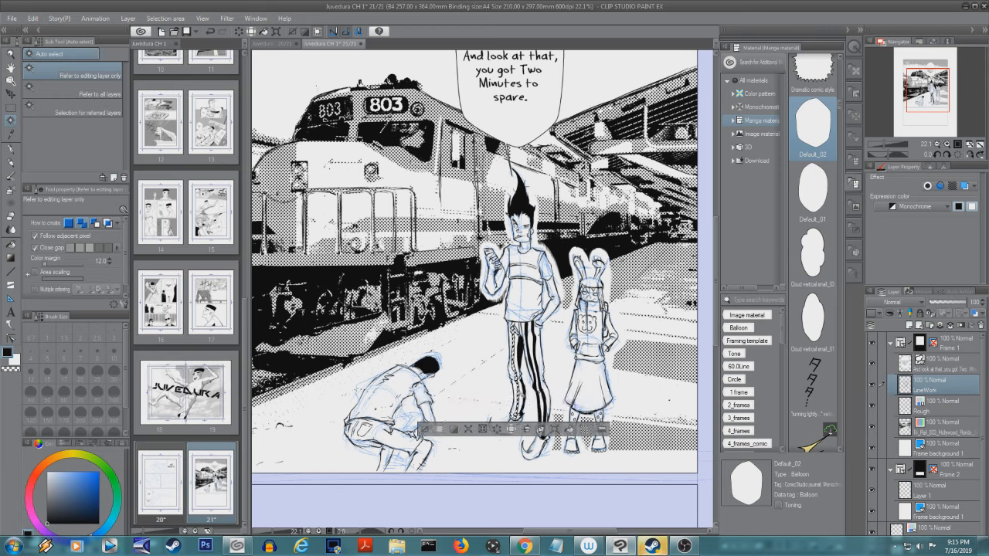
pyautogui.click(570, 430)
pyautogui.hotkey('ctrl', 'd')
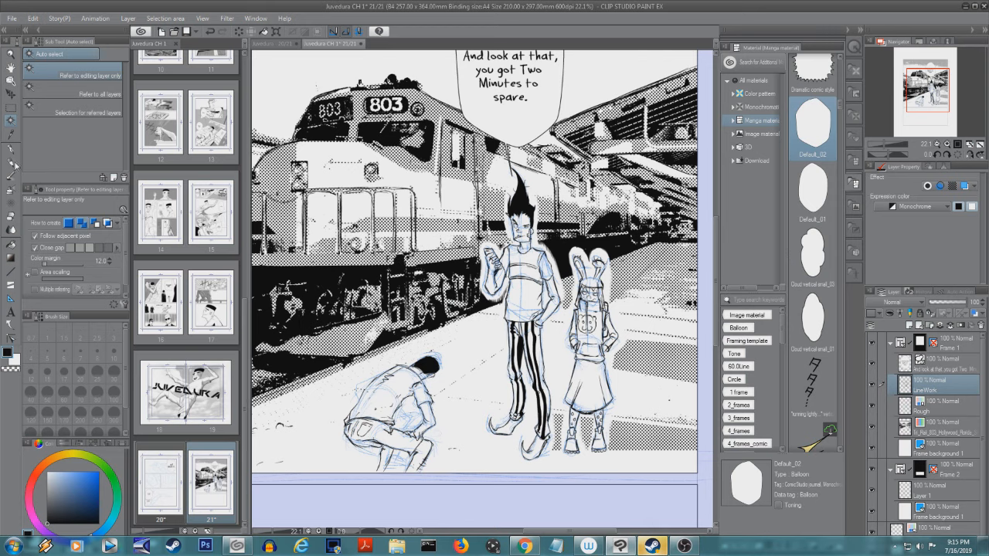
# - Hide the Rough layer and fill both of the tall figure's pointed shoes with black
pyautogui.click(12, 163)
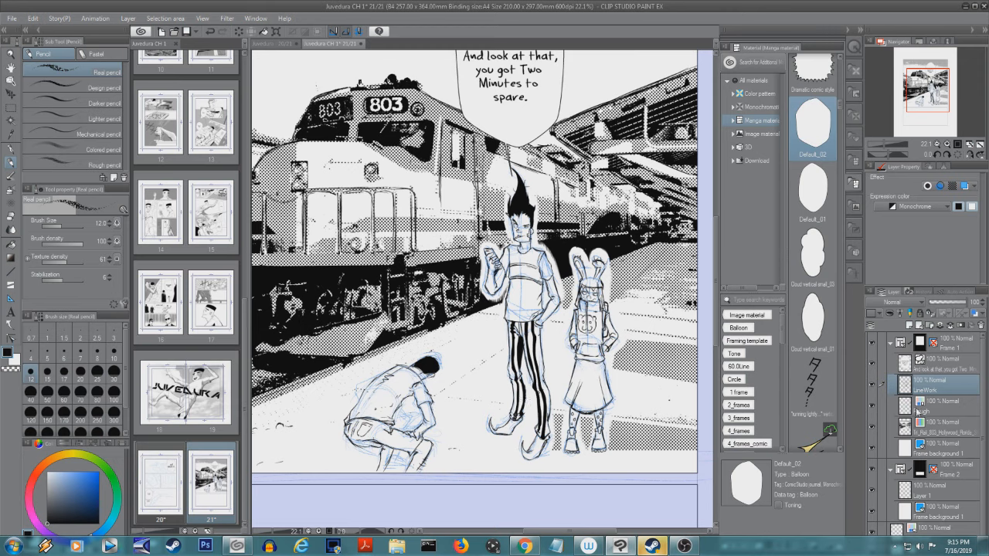
pyautogui.click(871, 408)
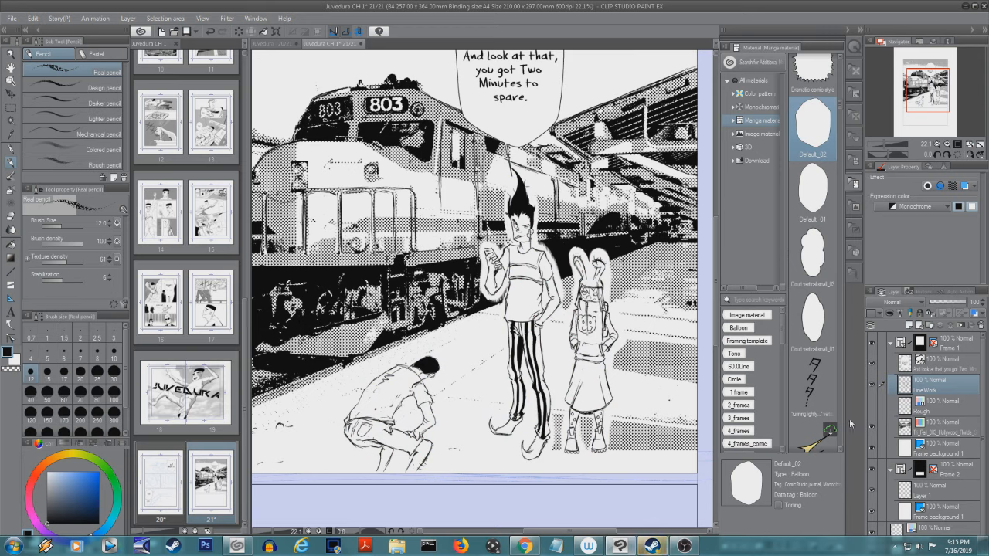
pyautogui.click(14, 120)
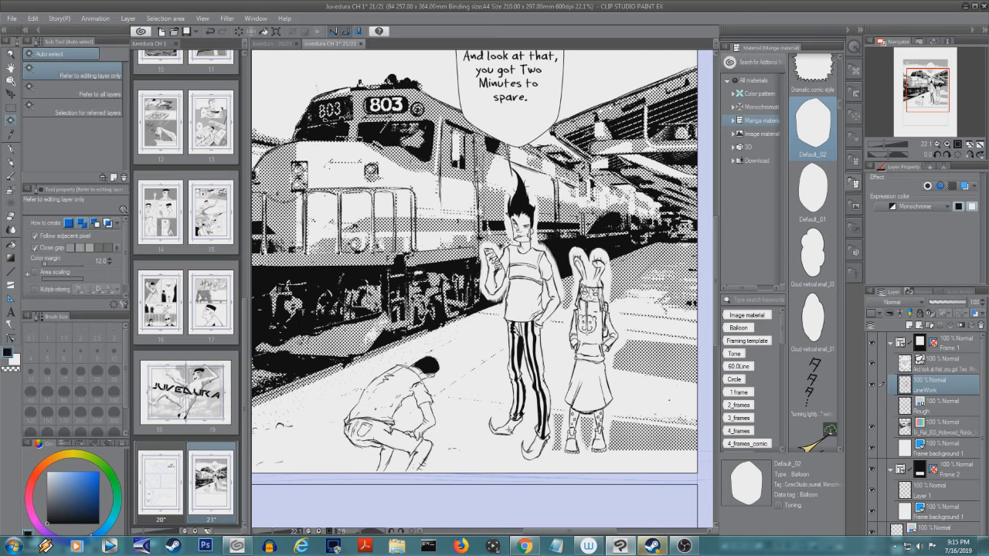
pyautogui.click(509, 430)
pyautogui.keyDown('shift'); pyautogui.click(542, 441); pyautogui.keyUp('shift')
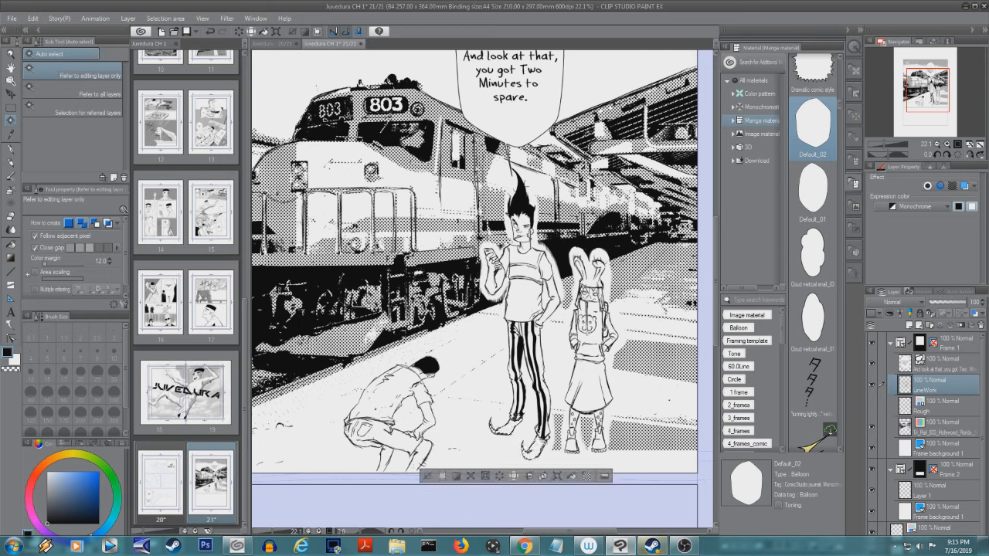
pyautogui.click(573, 476)
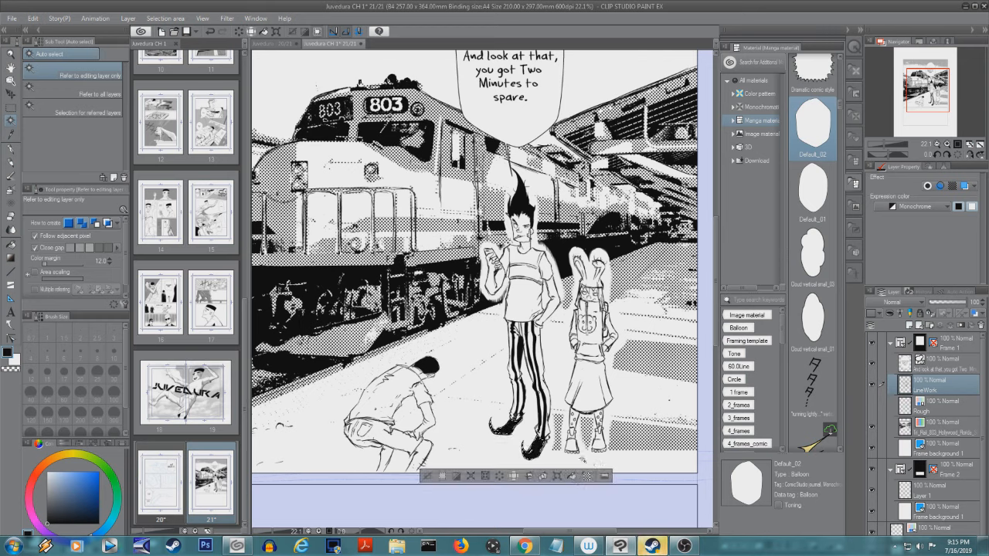
pyautogui.hotkey('ctrl', 'd')
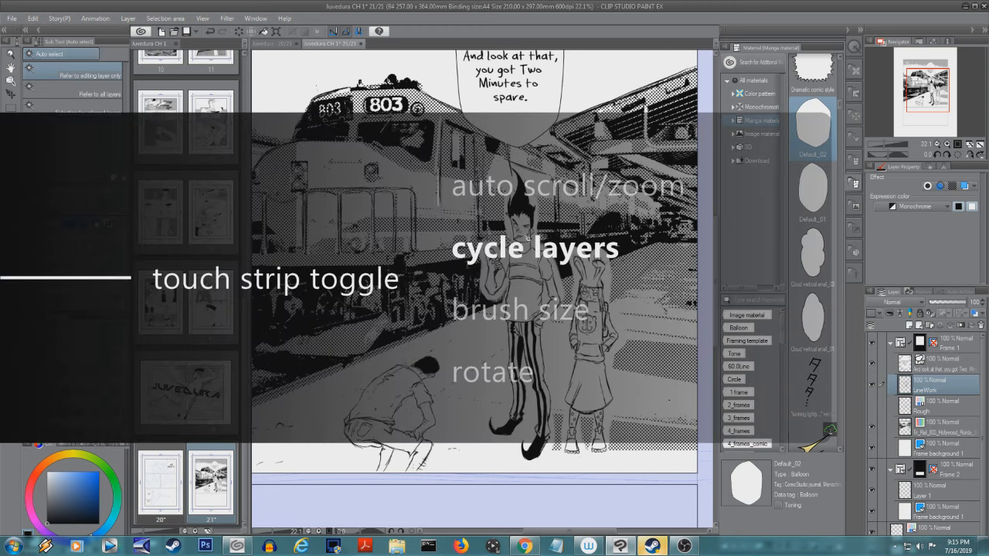
# - Blacken the eyes of the tall figure and the bunny-hat figure on the LineWork layer with the Felt pen at size 10
pyautogui.hotkey('alt', '[')
pyautogui.scroll(-3, 528, 251)
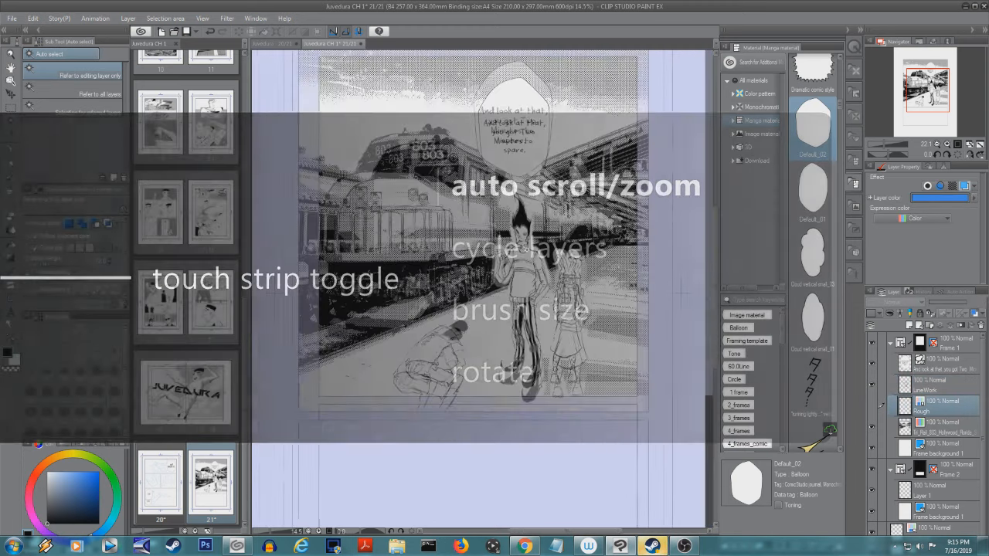
pyautogui.scroll(7, 528, 251)
pyautogui.scroll(1, 527, 251)
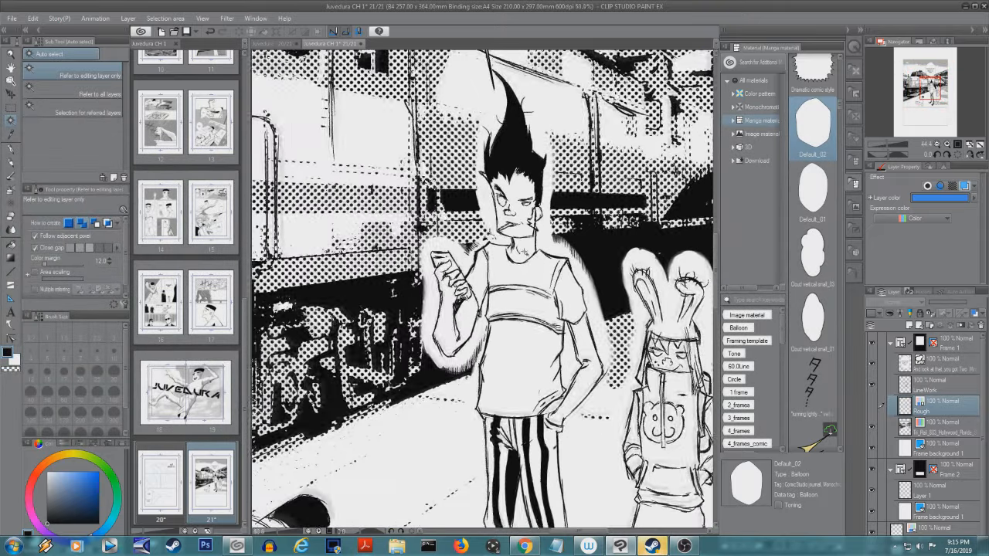
pyautogui.press('p')
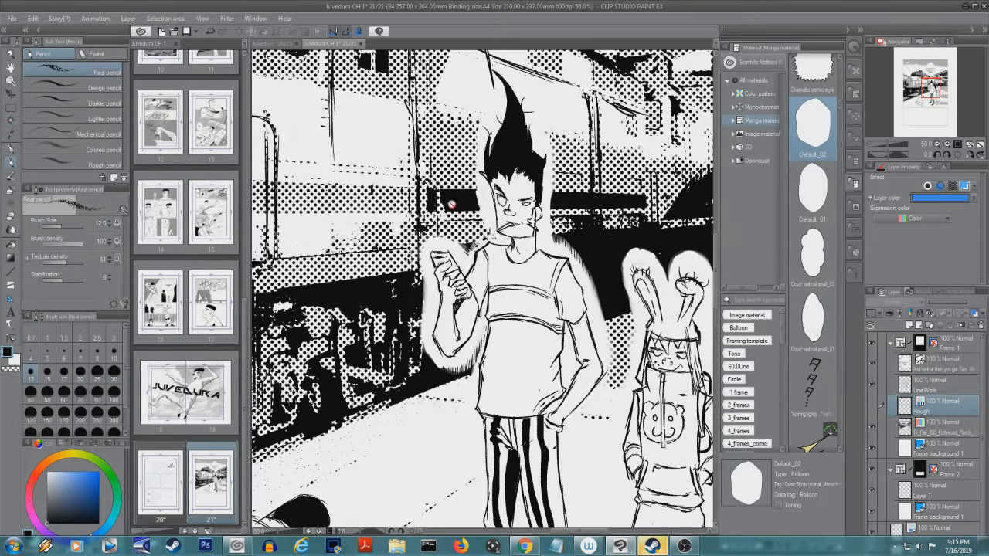
pyautogui.click(940, 388)
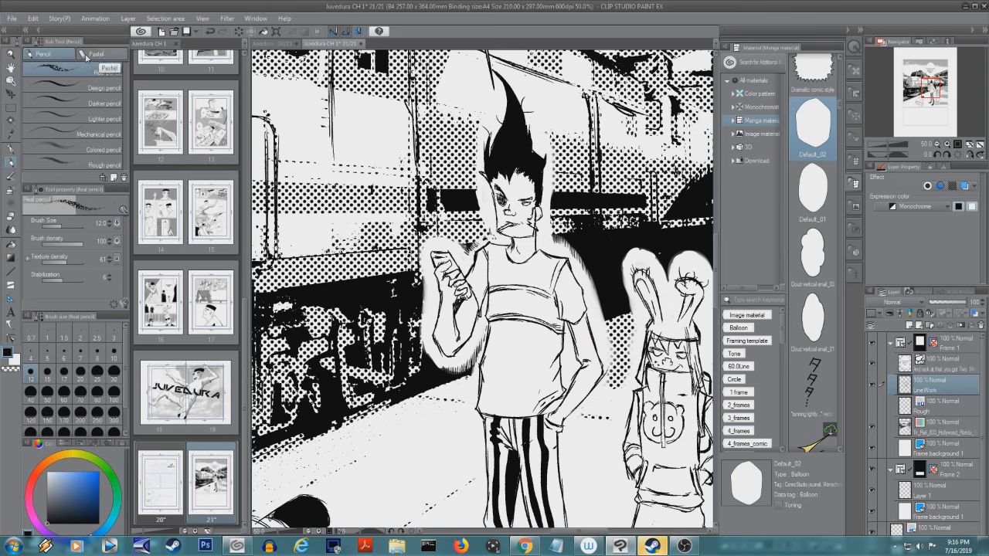
pyautogui.click(11, 148)
pyautogui.click(106, 54)
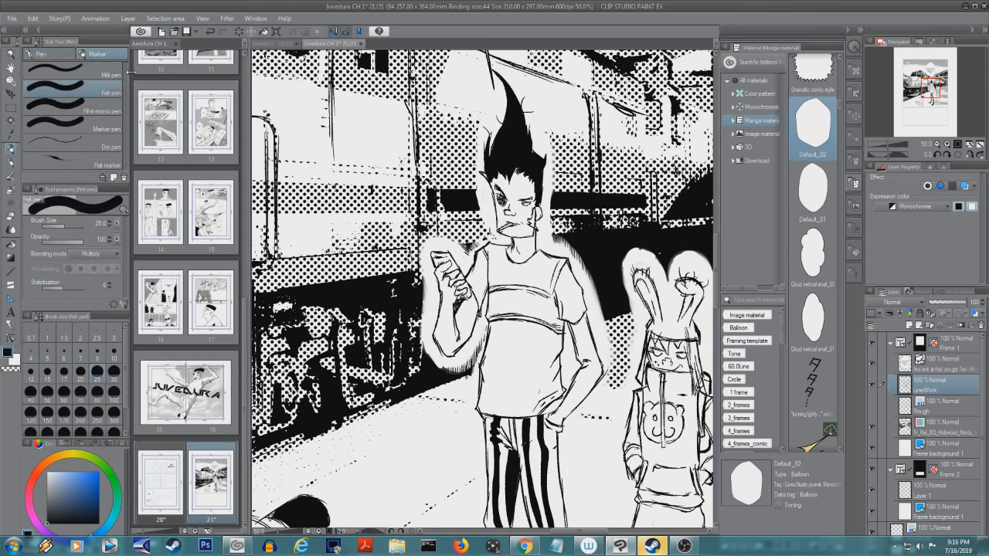
pyautogui.moveTo(500, 196); pyautogui.dragTo(503, 202)
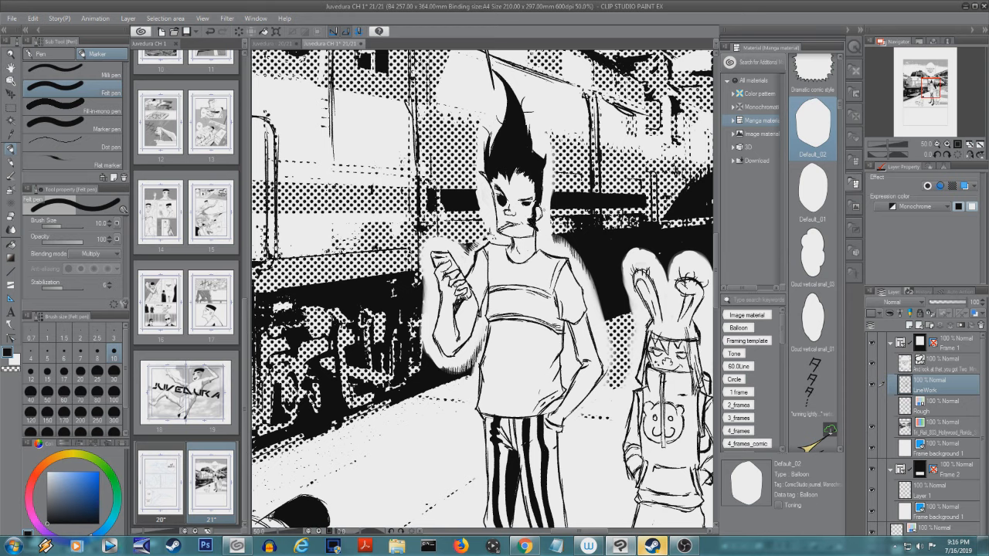
pyautogui.moveTo(649, 348); pyautogui.dragTo(658, 356)
# - Ink a line across the lower part of the bunny hat with the Real G-Pen
pyautogui.click(52, 56)
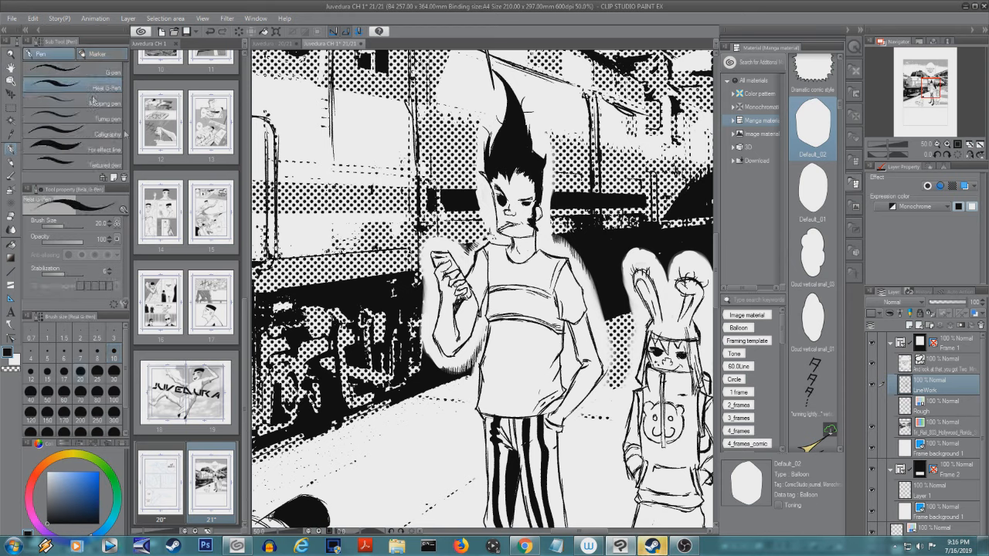
pyautogui.moveTo(658, 318); pyautogui.dragTo(682, 317)
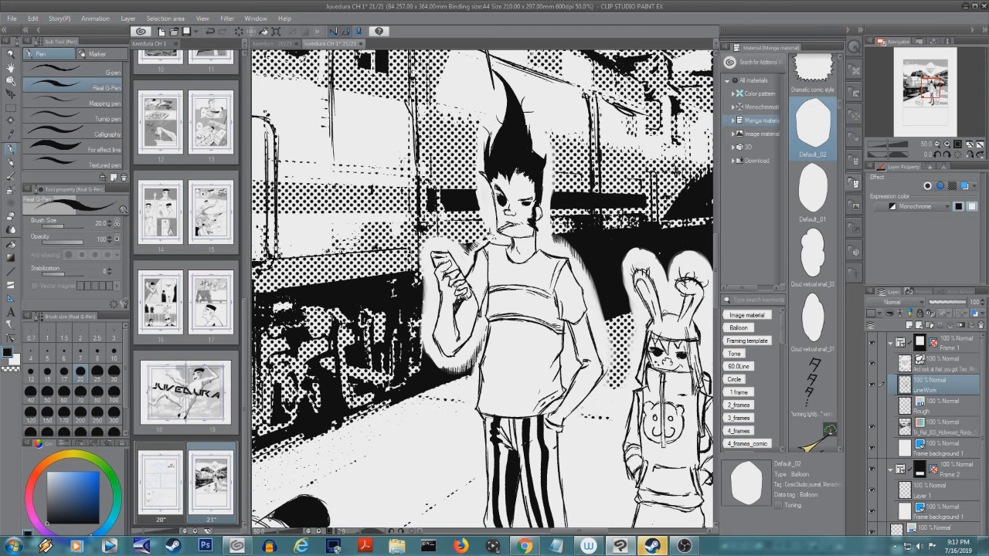